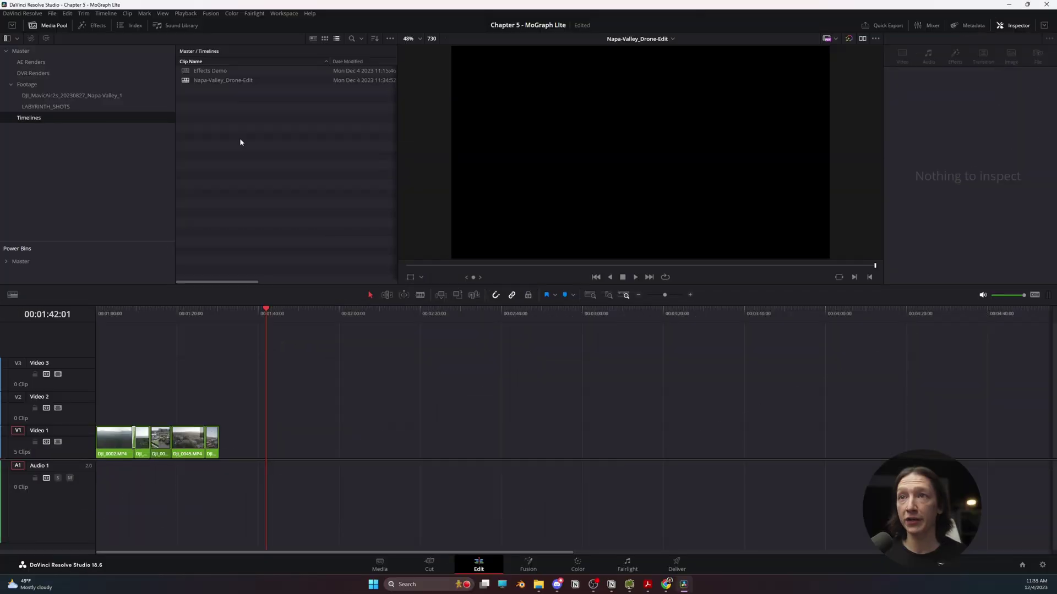
Step: Start a new timeline from the Timelines bin named 'Speed Ramp Demo'
right_click(234, 130)
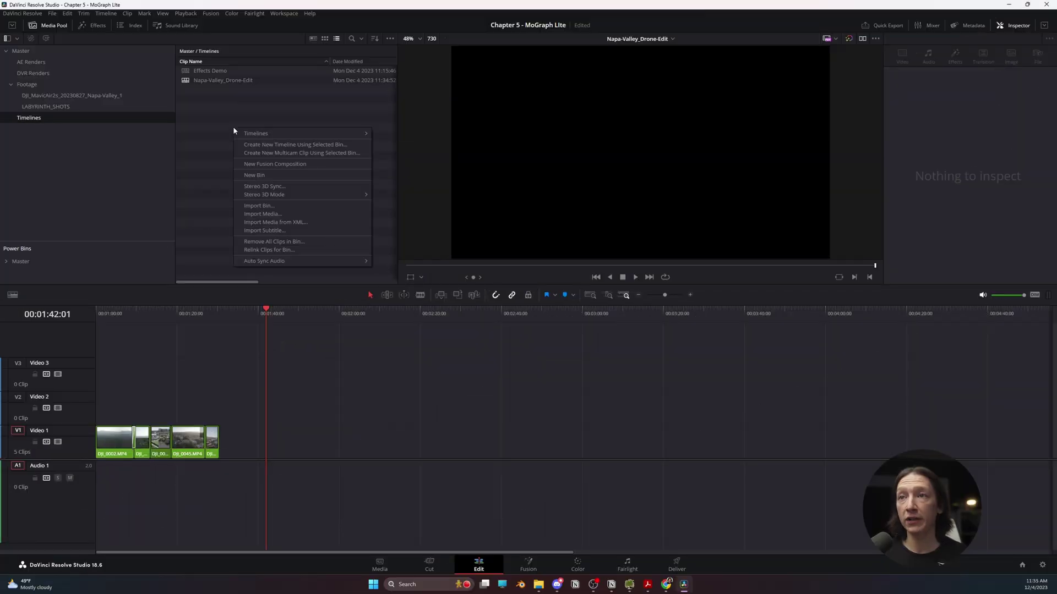
mouse_move(271, 133)
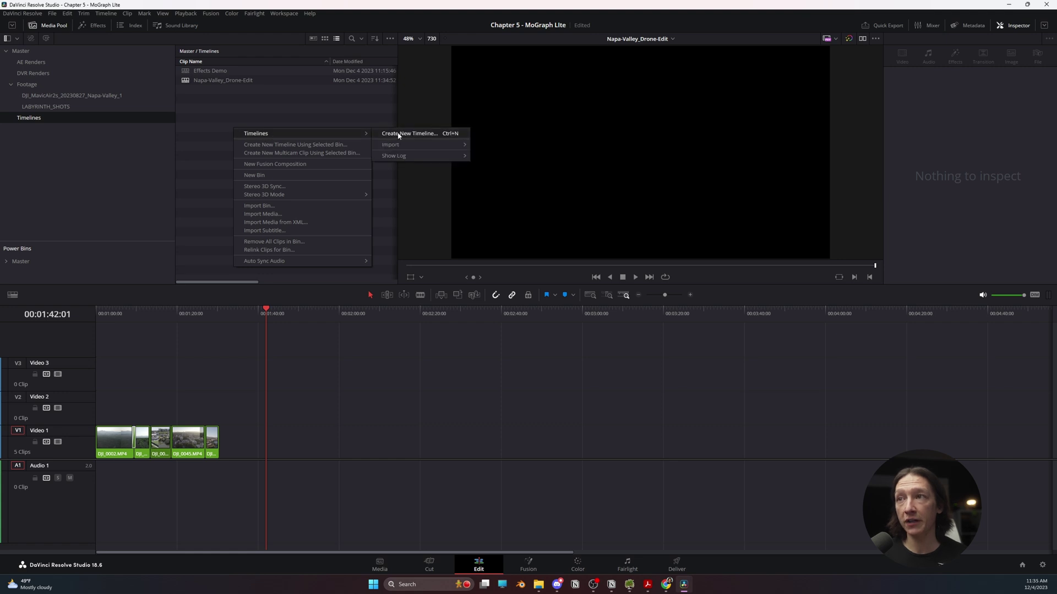
click(398, 134)
text(Speed Ramp Demo)
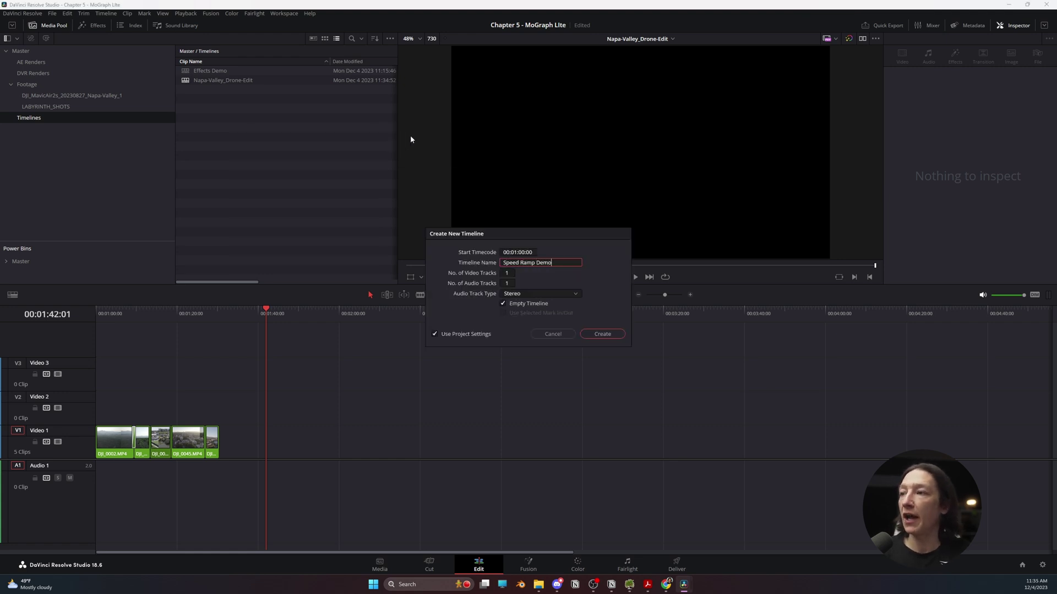
Step: Give the timeline custom settings with 3840 x 2160 Ultra HD resolution
click(436, 334)
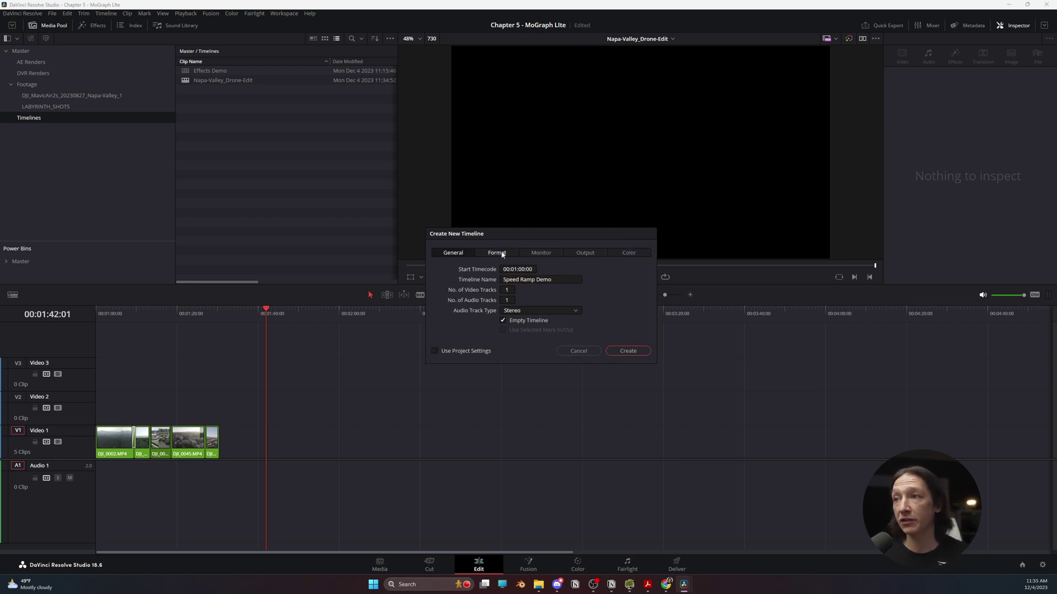
click(495, 256)
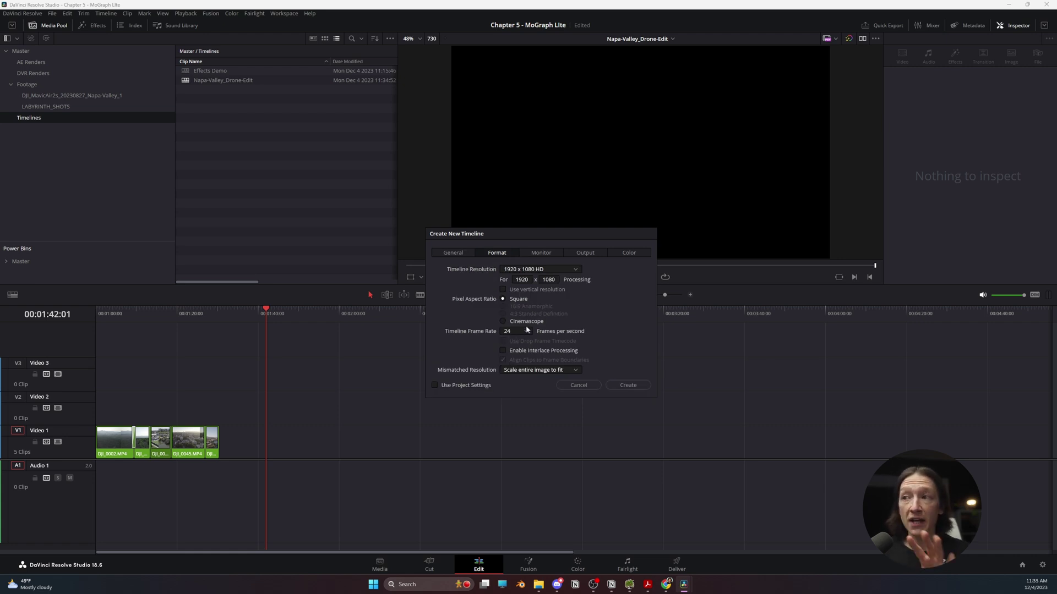
click(574, 270)
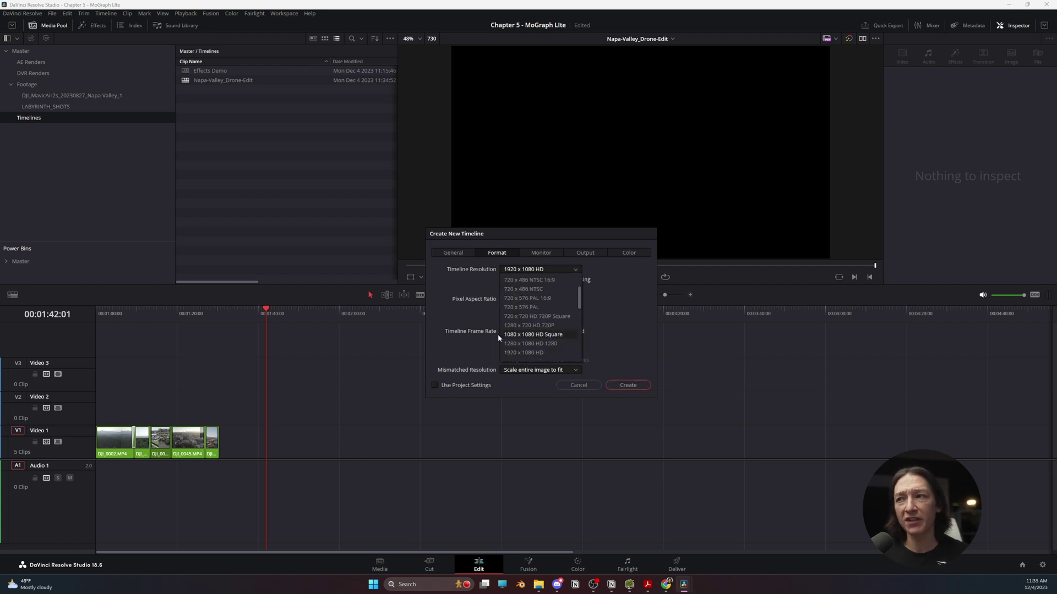
click(530, 317)
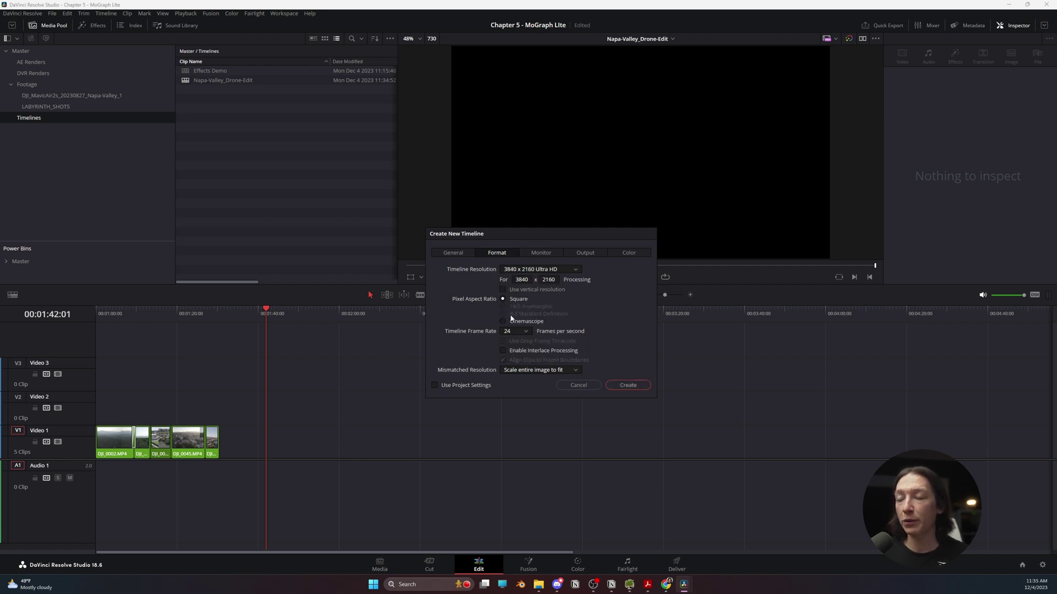
Step: Create the timeline and place all five LABYRINTH_SHOTS clips onto it
click(622, 388)
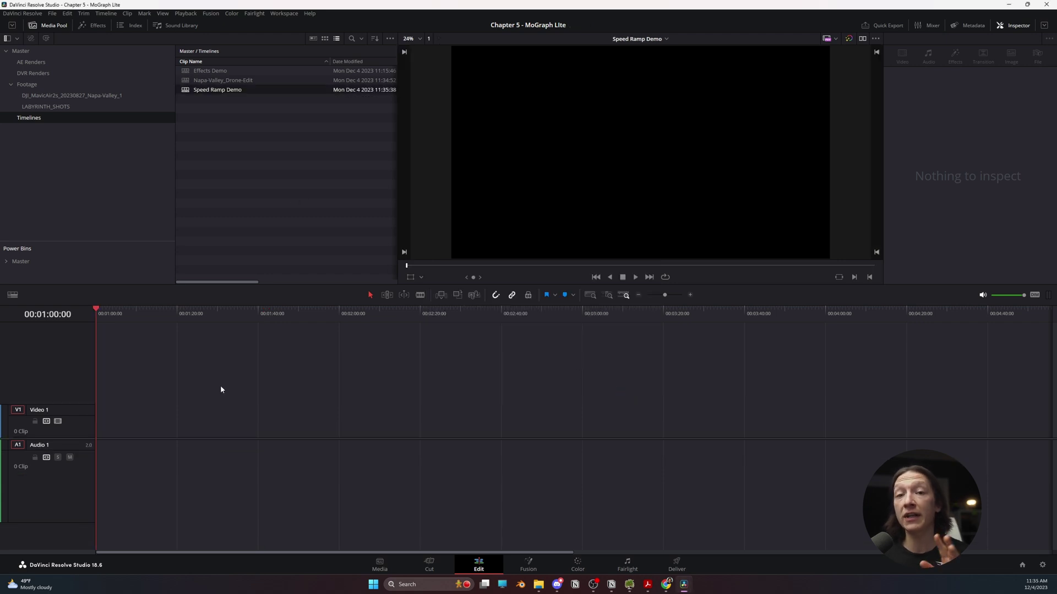
click(38, 106)
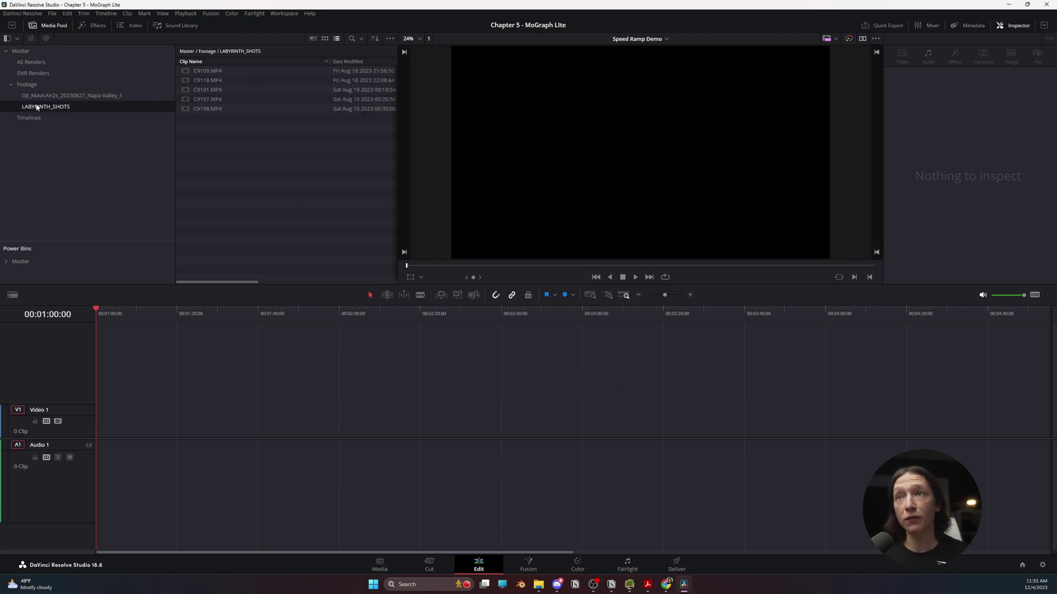
drag(259, 148, 198, 438)
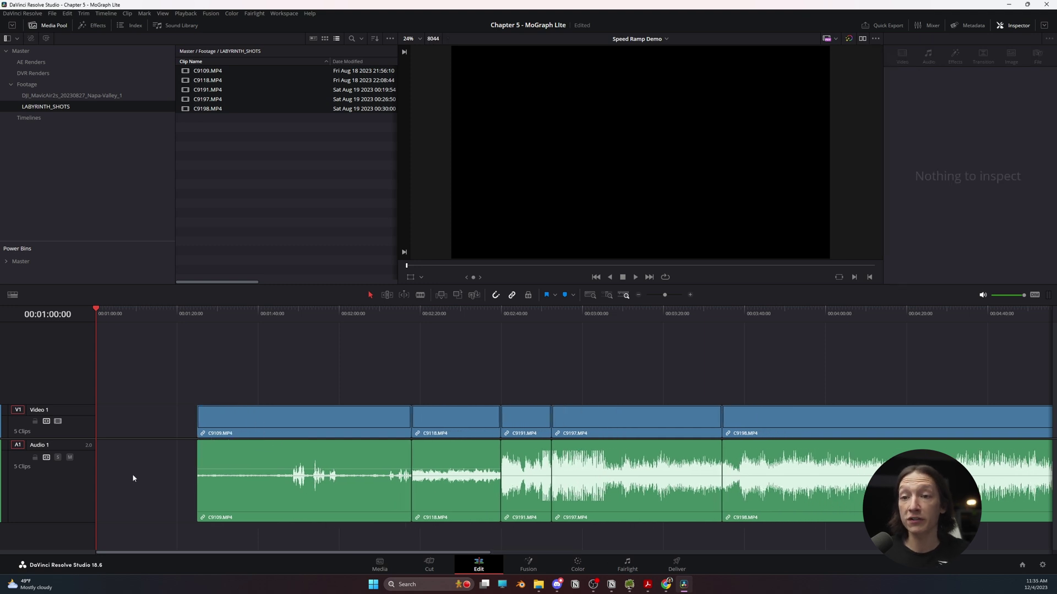
Step: Mute Audio 1 and play the timeline from the first clip, C9109
click(70, 458)
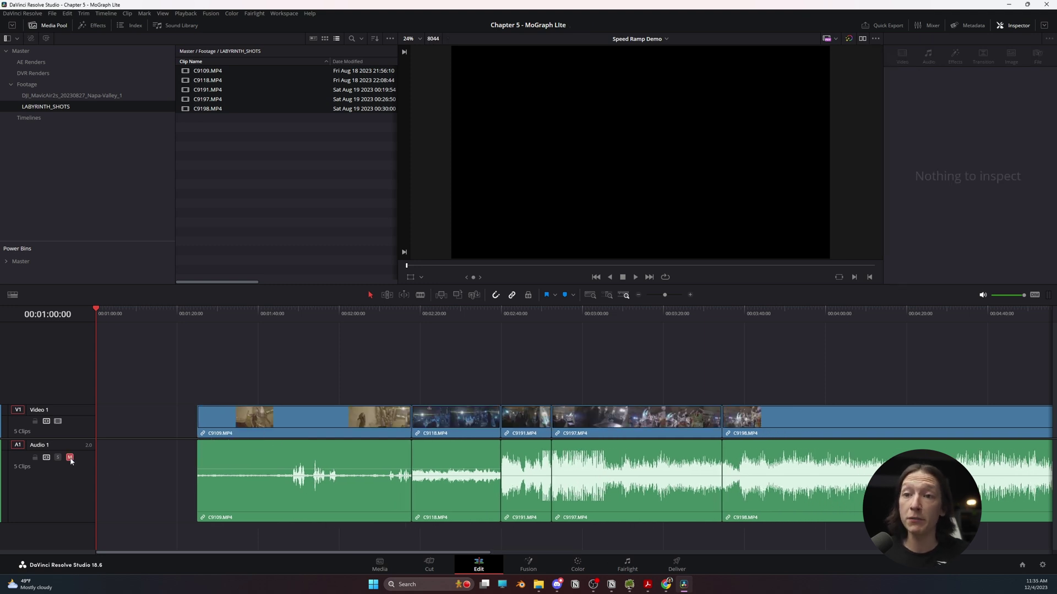
click(262, 315)
key(space)
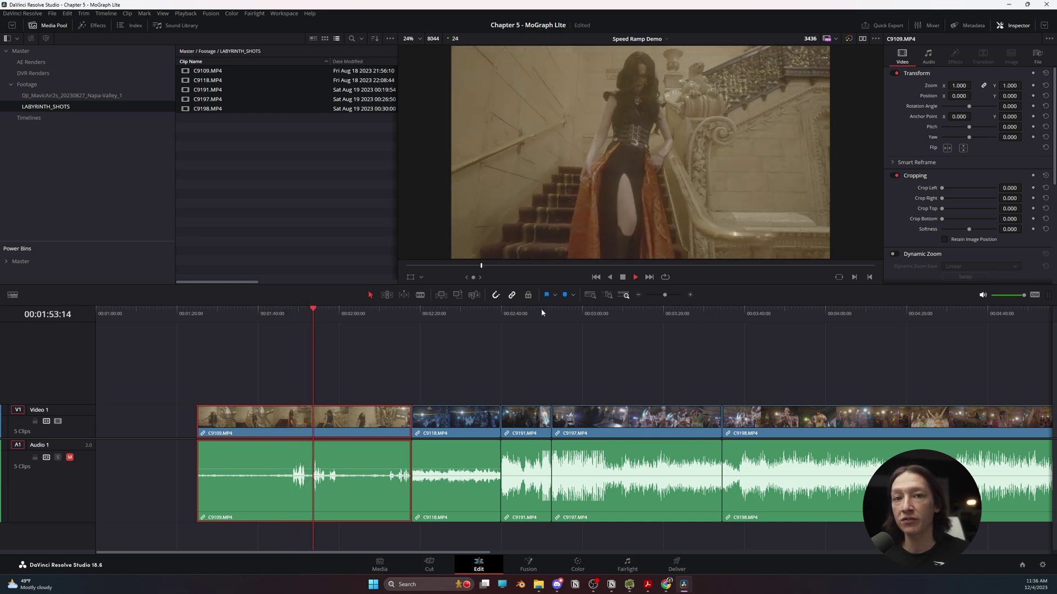
Step: Review the clips in playback from around 01:57, then select every clip on the timeline
key(space)
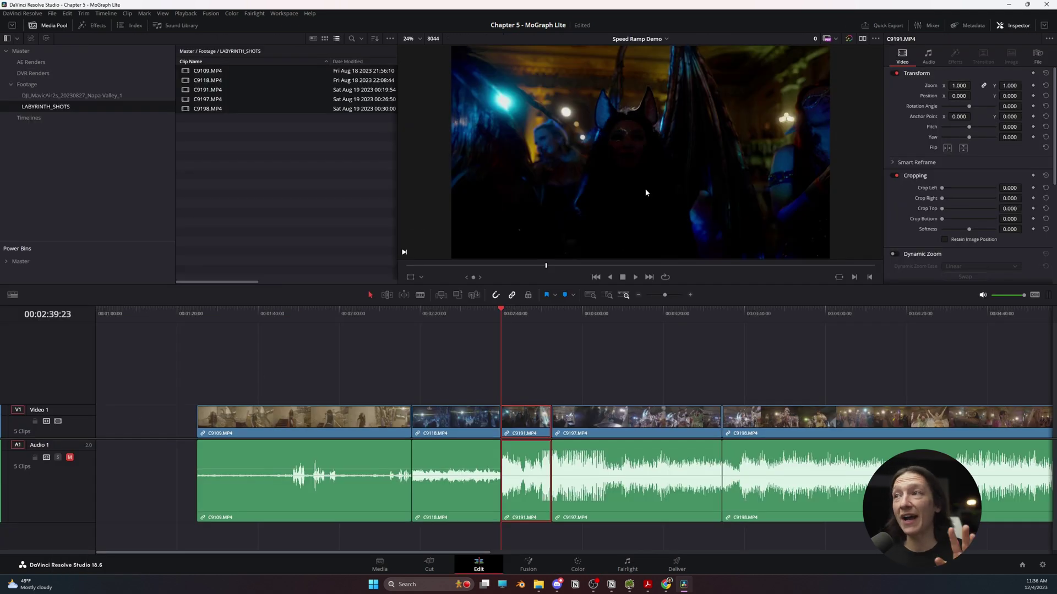
click(325, 312)
key(space)
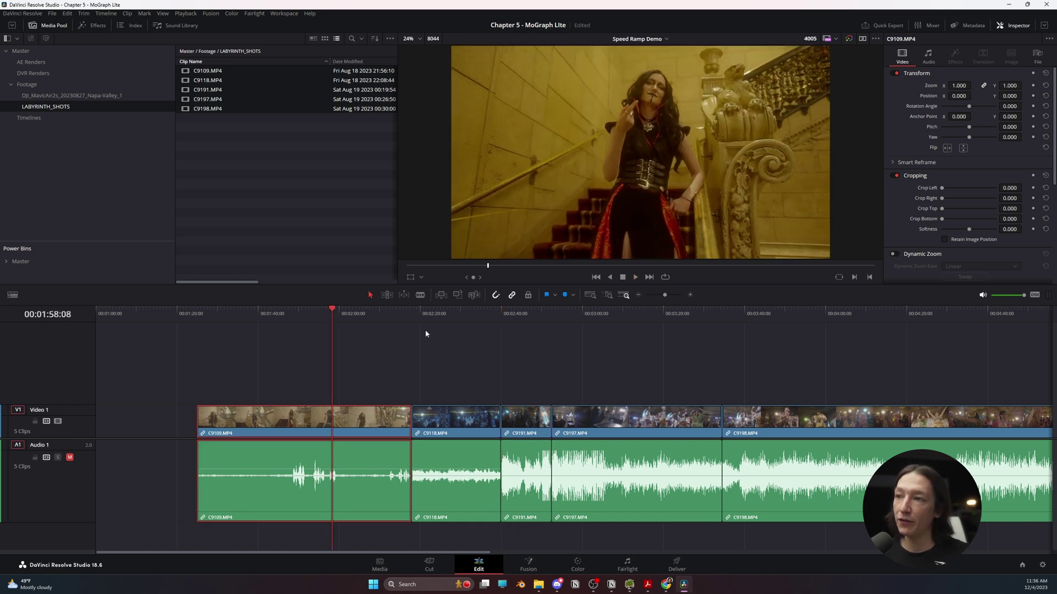
key(space)
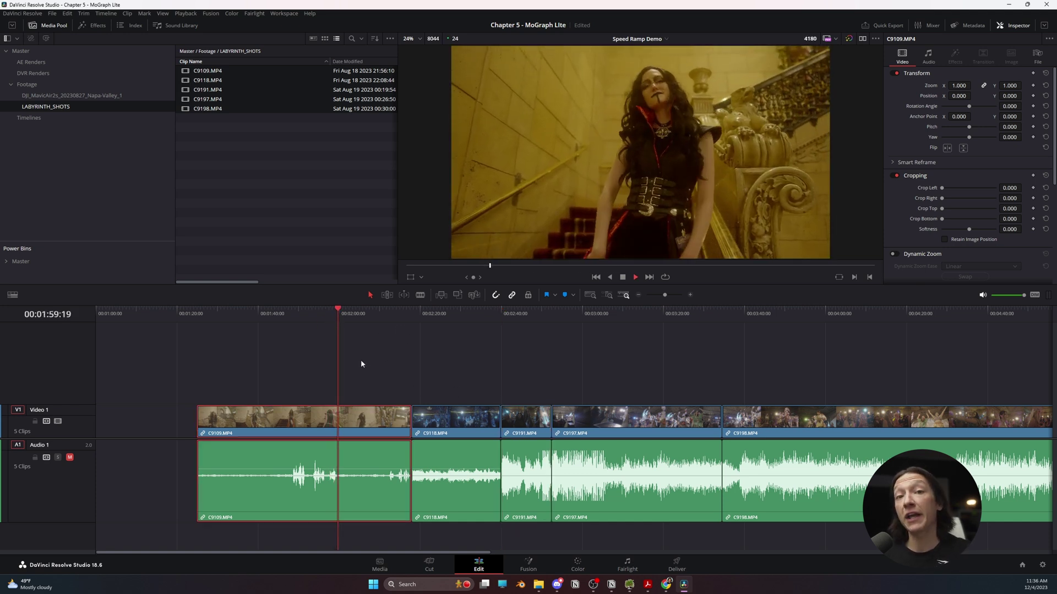
key(space)
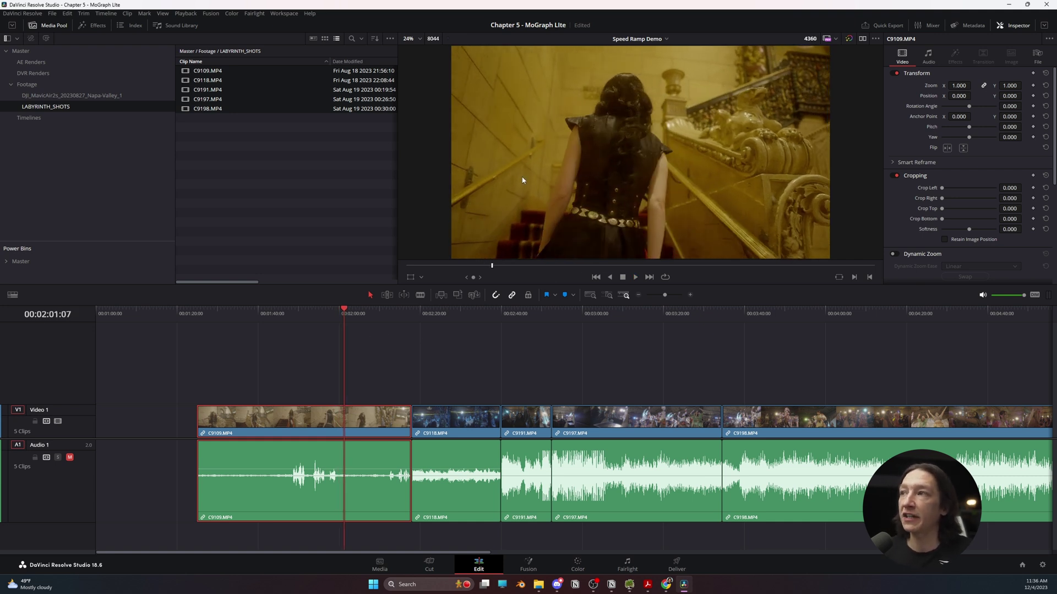
key(space)
scroll(573, 165, up, 2)
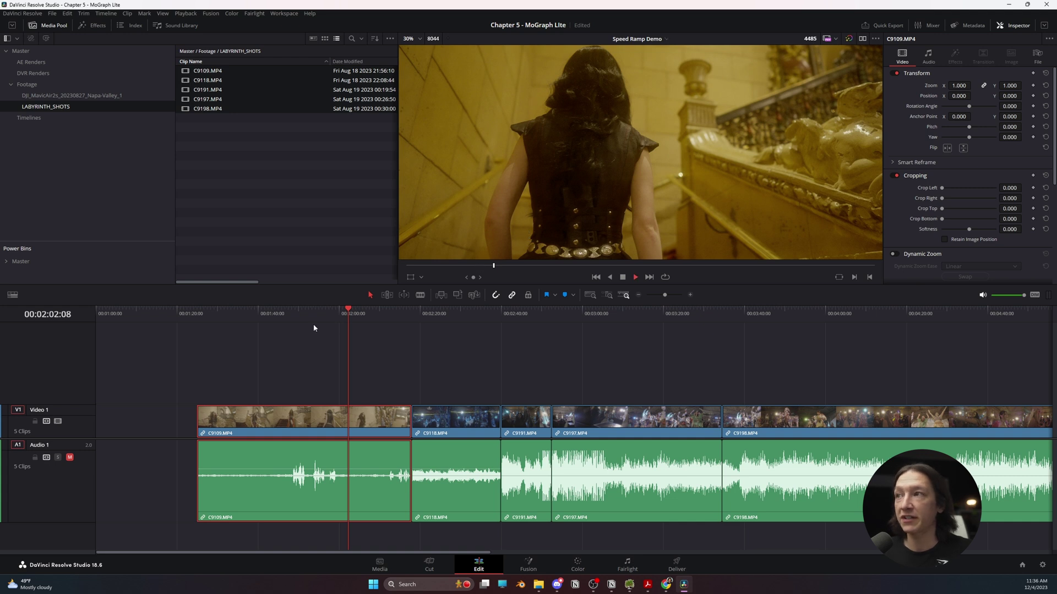
key(space)
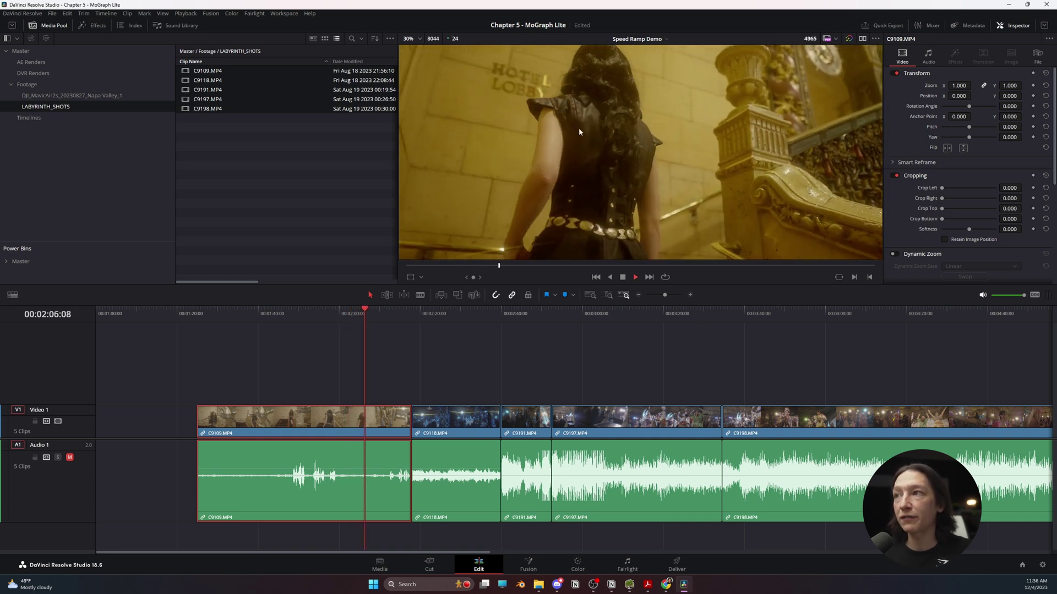
key(space)
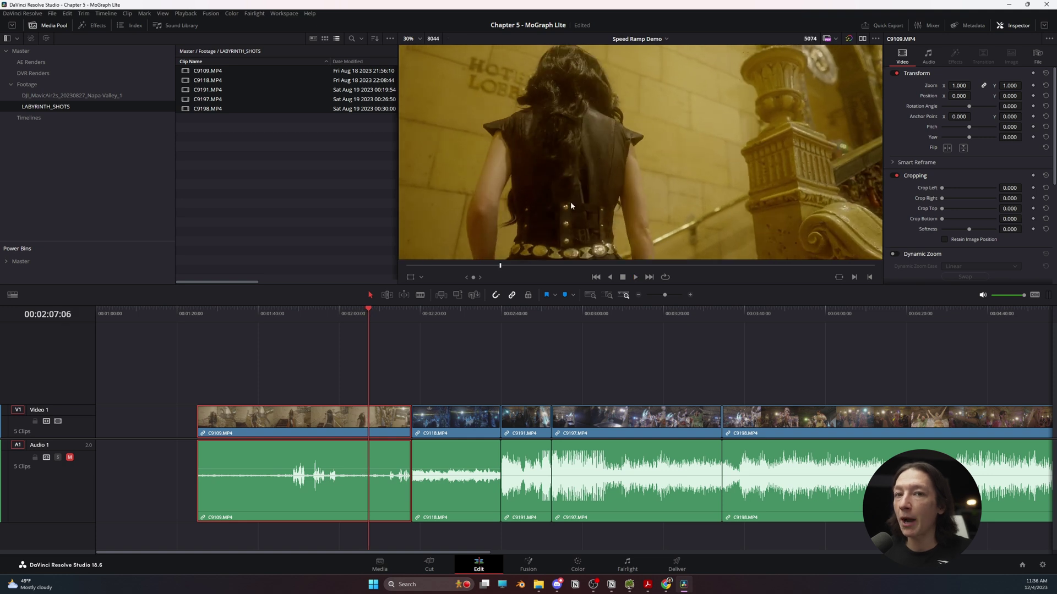
key(space)
key(space)
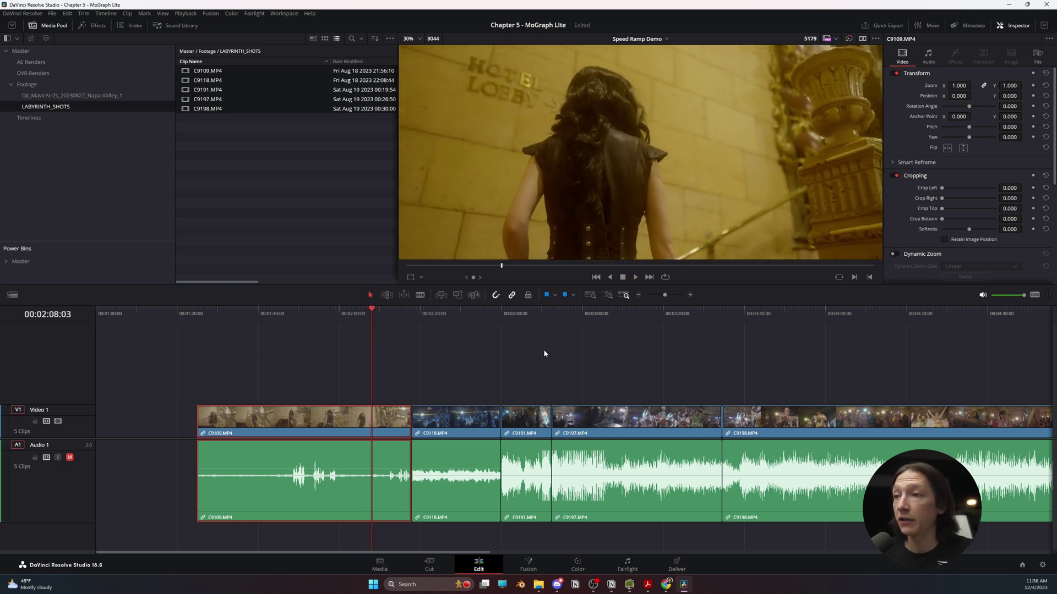
key(space)
key(ctrl+a)
Step: Clear the timeline, then set the five bin clips' video frame rate to 24 in Clip Attributes
key(Delete)
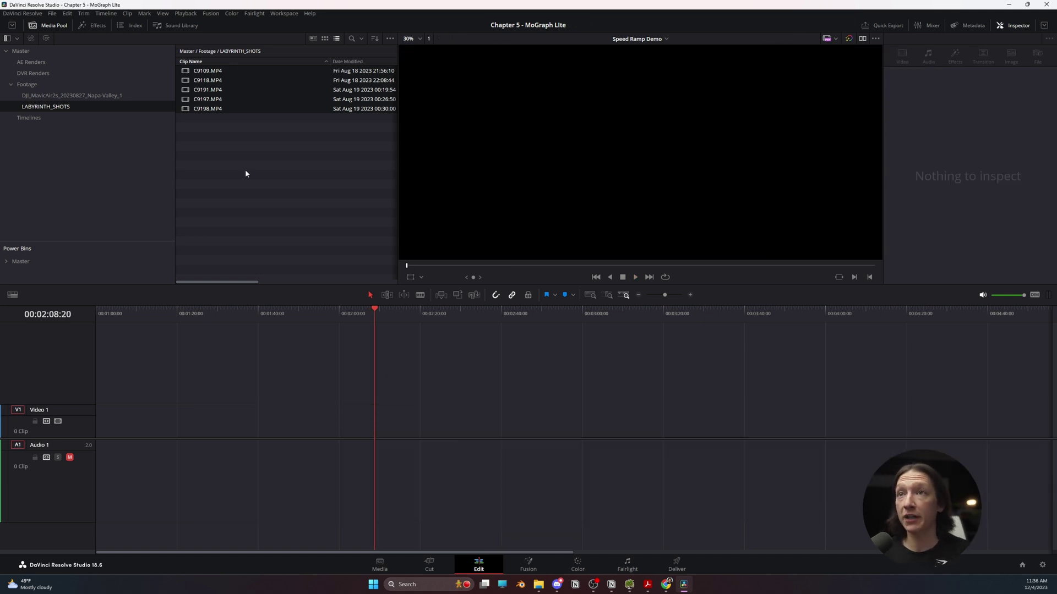
drag(245, 169, 185, 65)
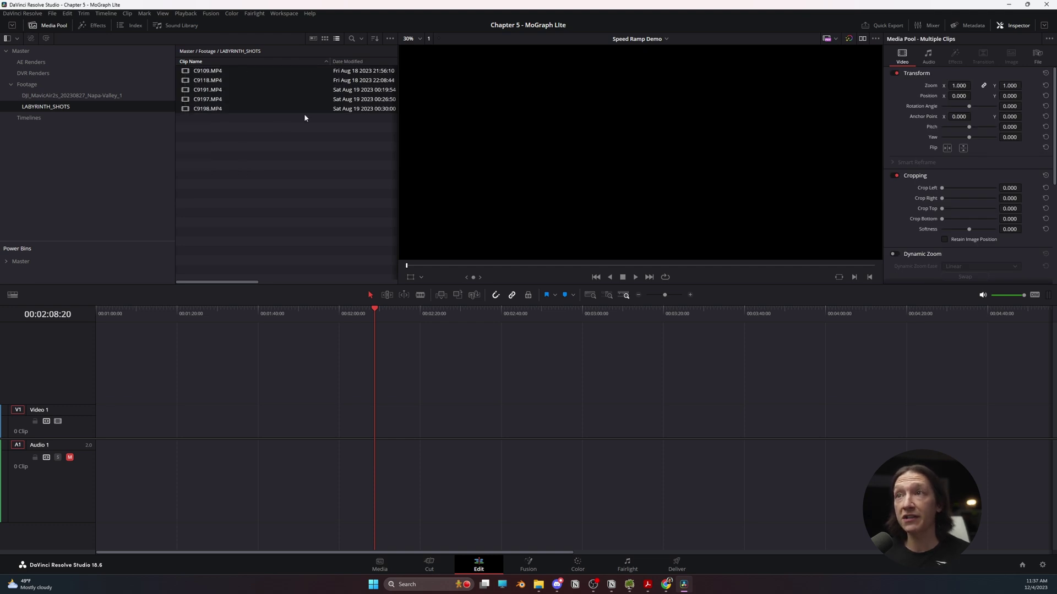
right_click(204, 98)
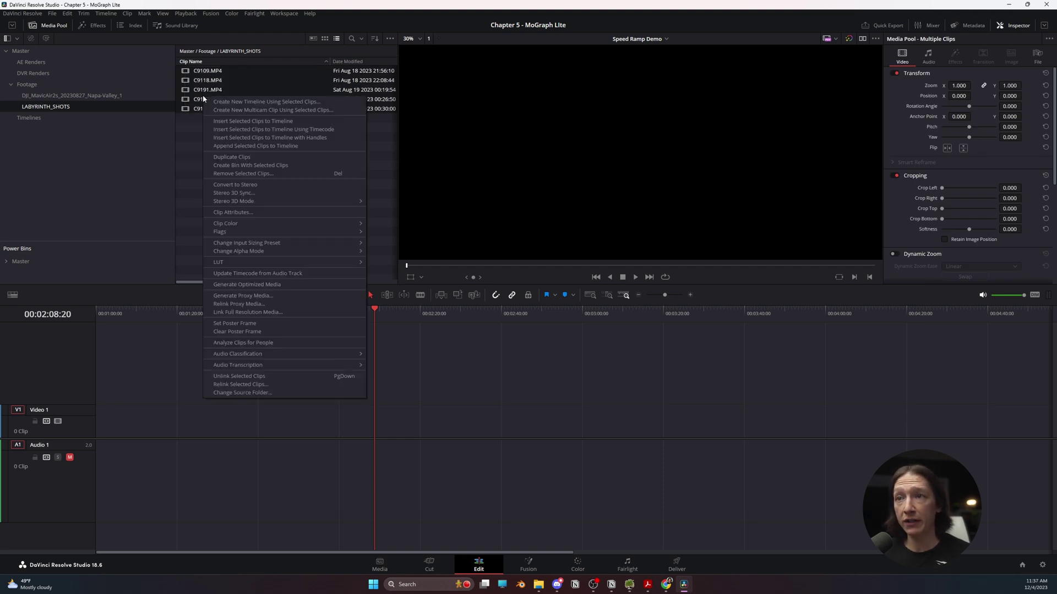
click(237, 212)
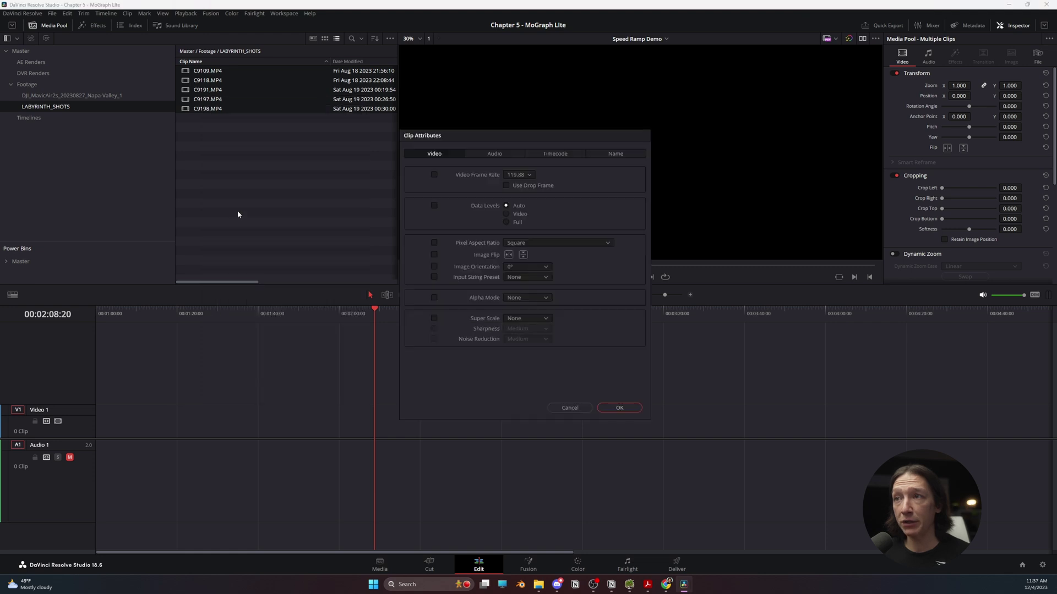
click(508, 175)
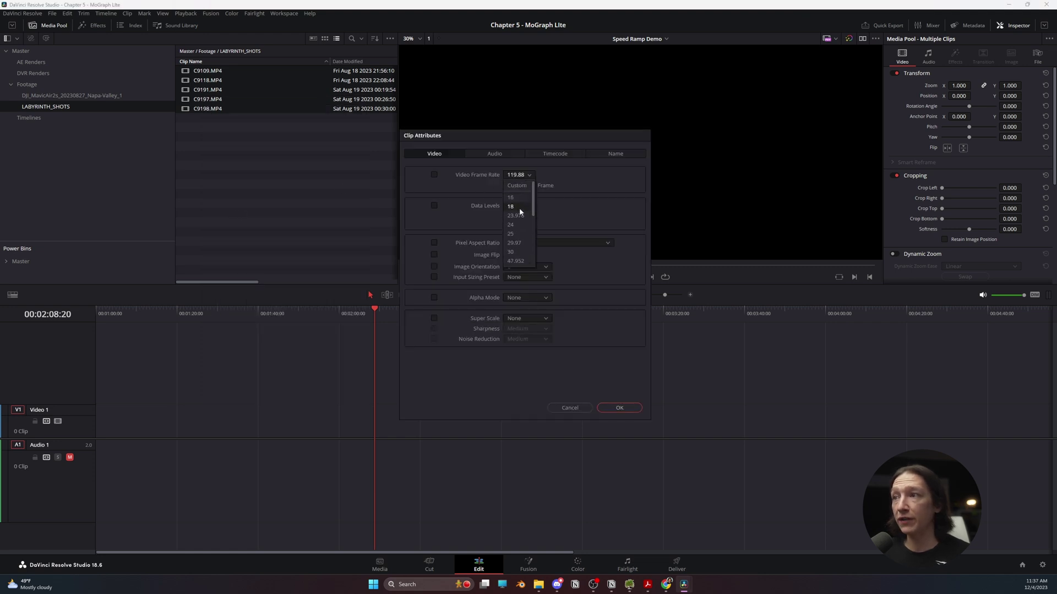
click(517, 224)
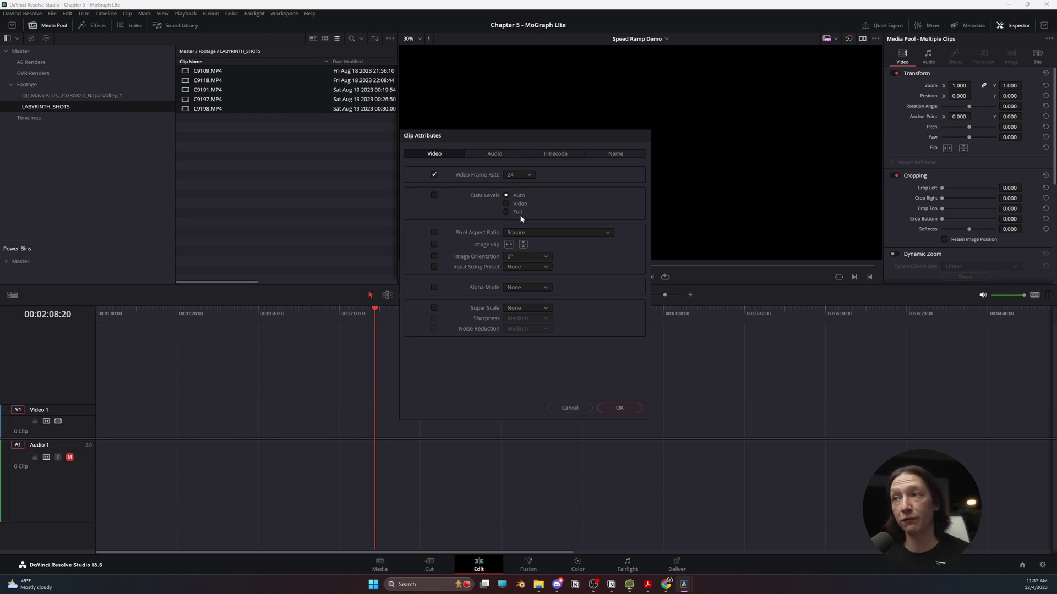
click(620, 408)
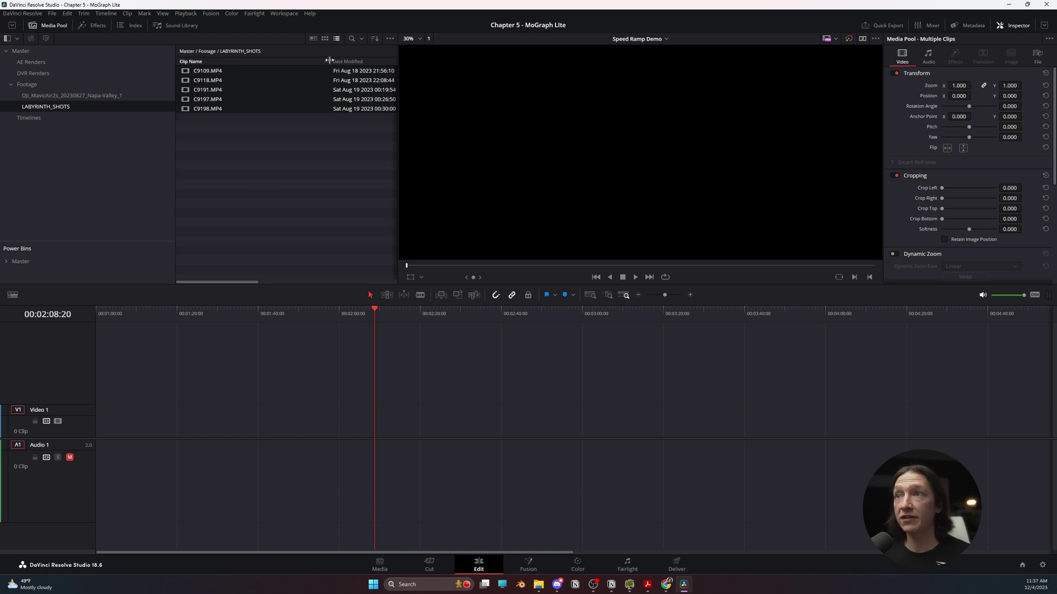
Step: Narrow the Clip Name column, hide Date Modified, and select the clips in the list view
drag(329, 61, 264, 71)
right_click(251, 63)
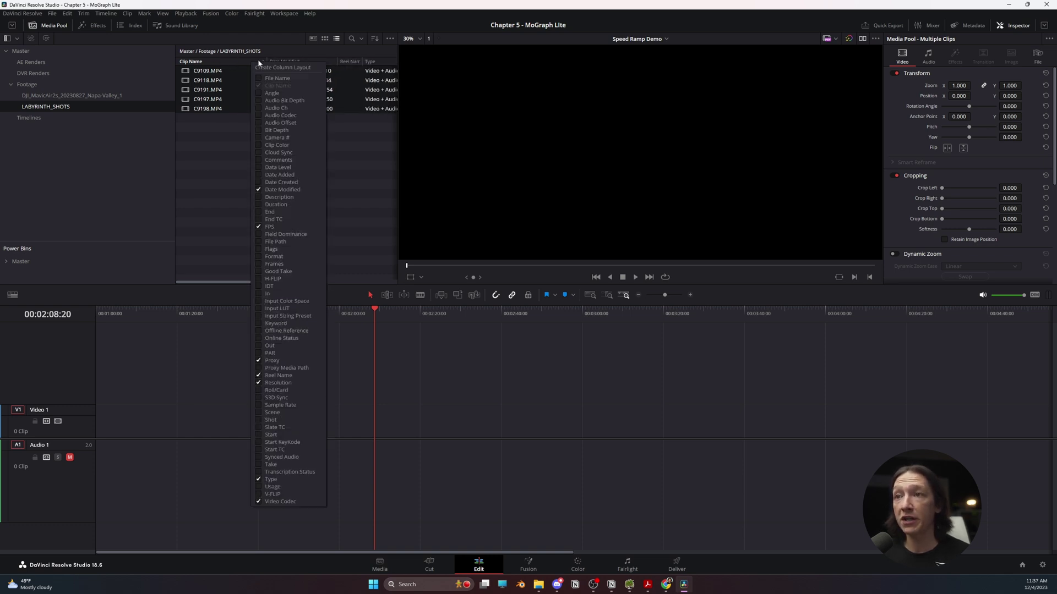
click(259, 190)
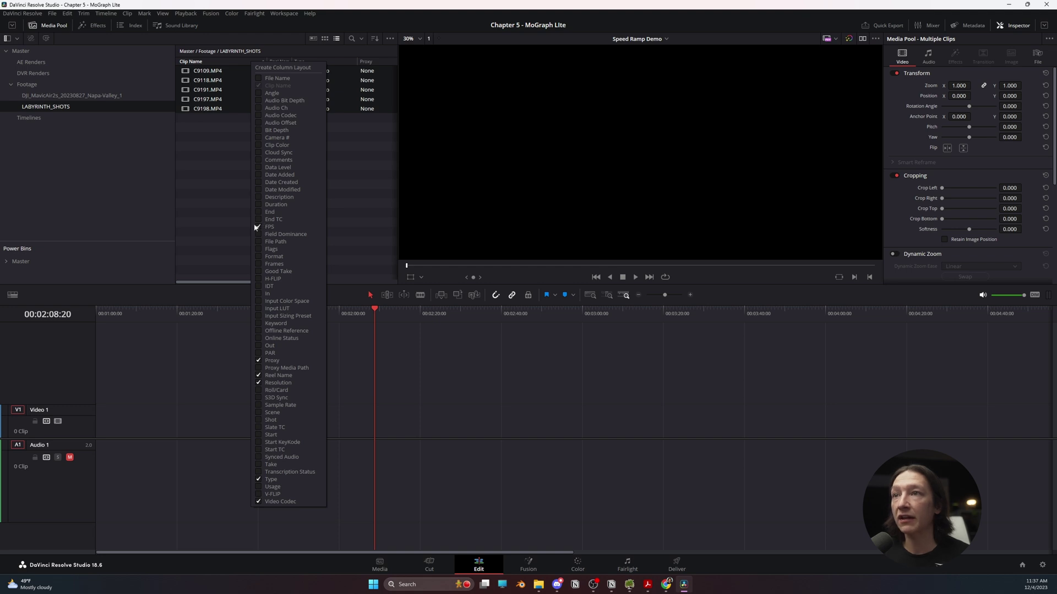
click(220, 212)
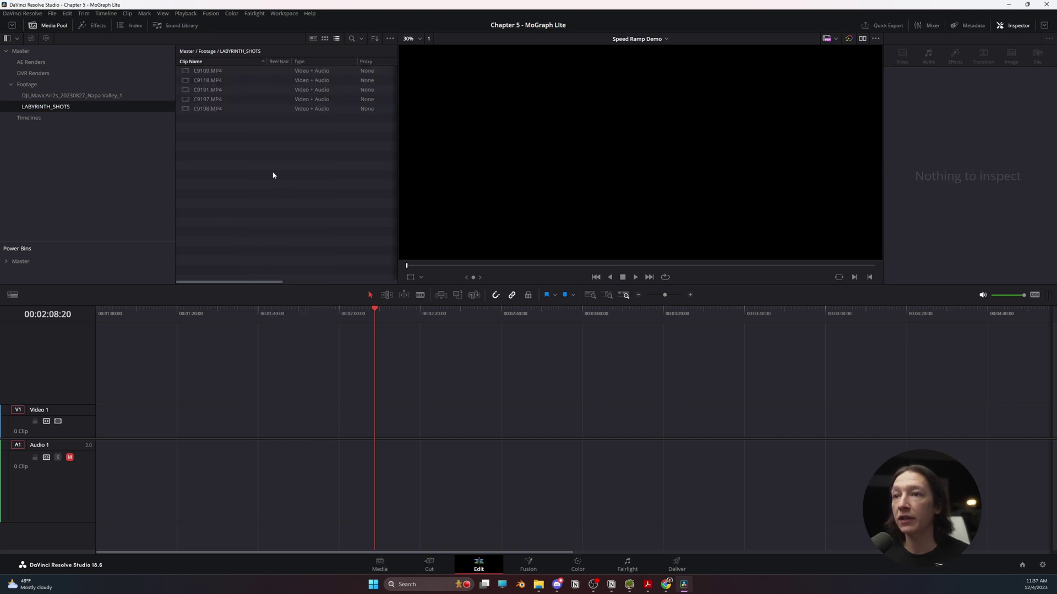
drag(261, 283, 340, 283)
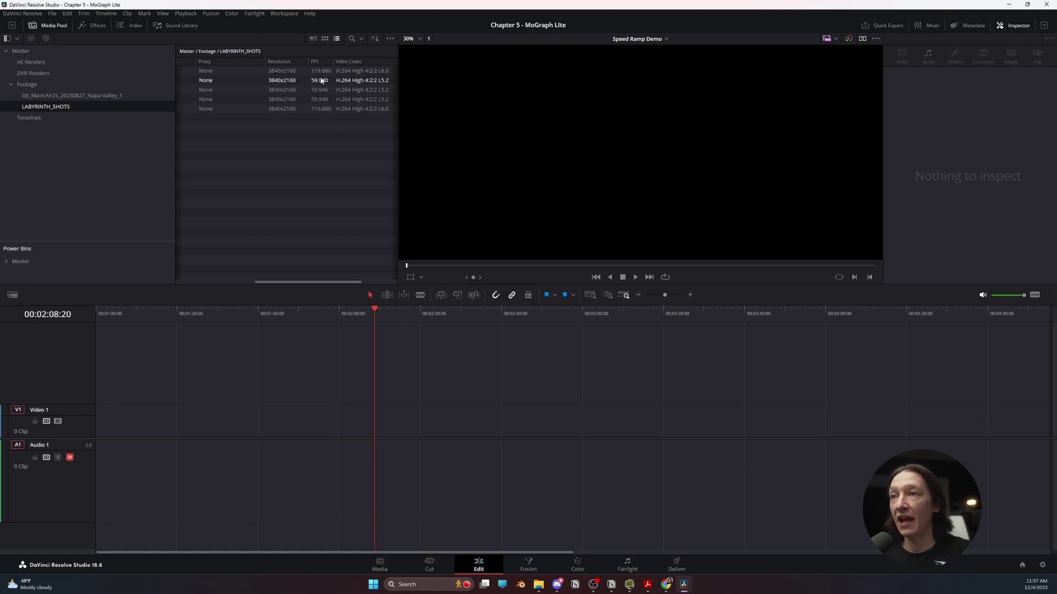
drag(317, 124, 279, 74)
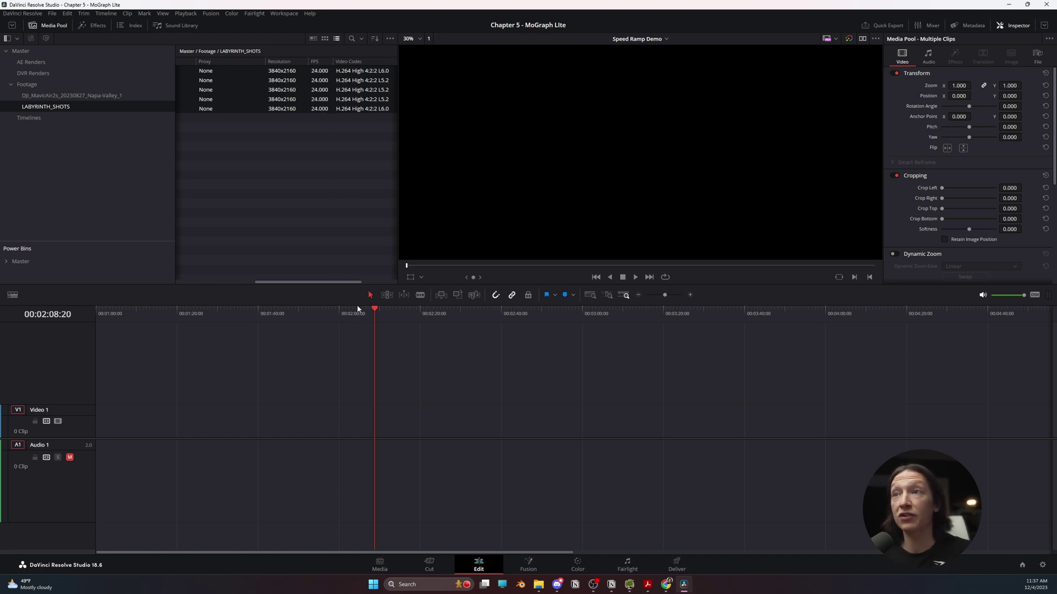
Step: Put the five 24 fps clips back on the timeline and play from C9109.MP4
drag(294, 284, 216, 282)
drag(205, 72, 219, 429)
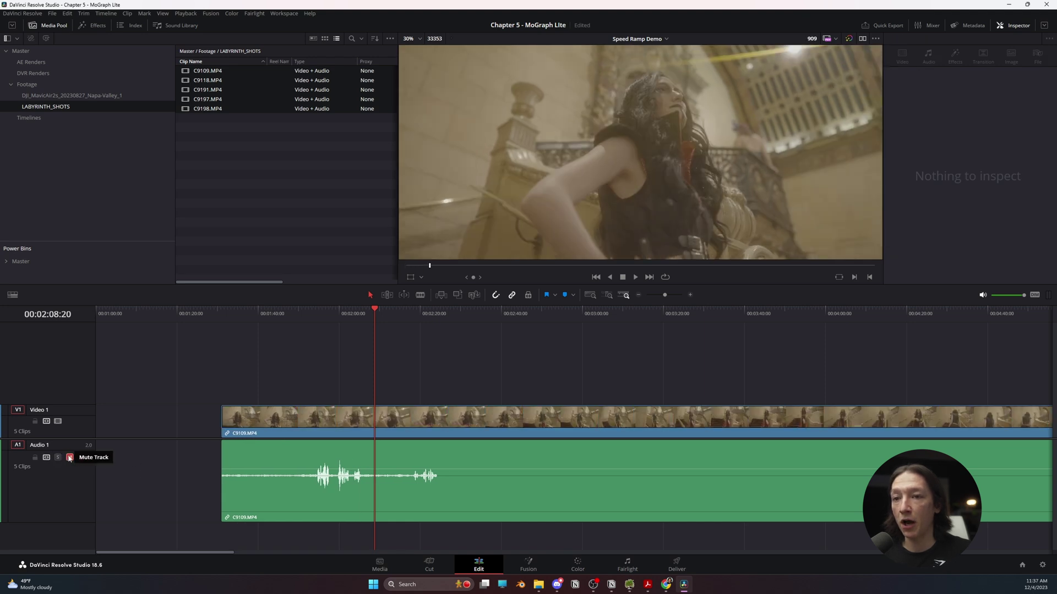
scroll(259, 439, down, 2)
scroll(259, 439, down, 1)
click(319, 416)
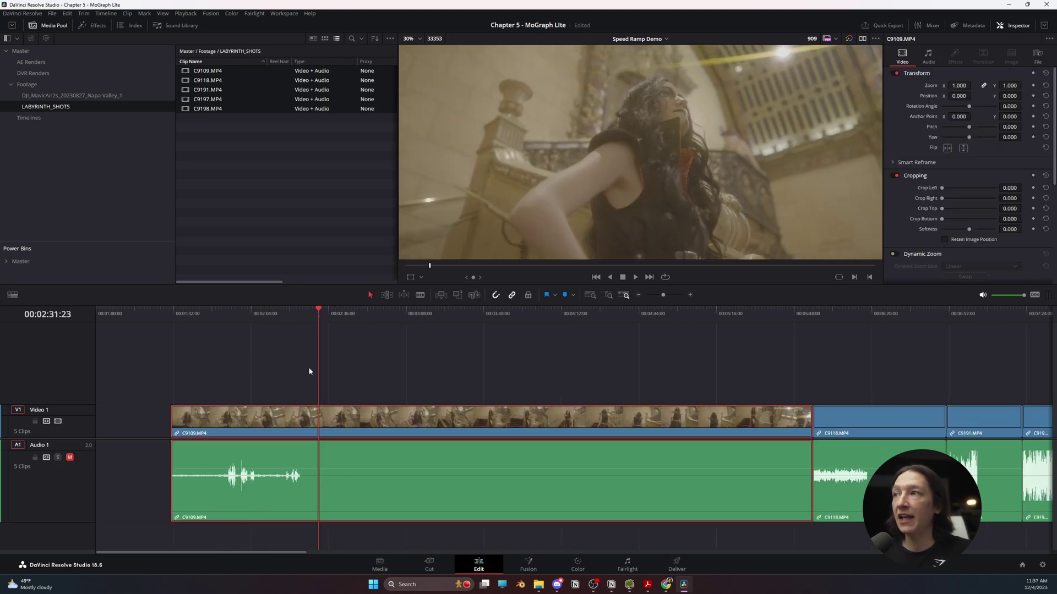
key(space)
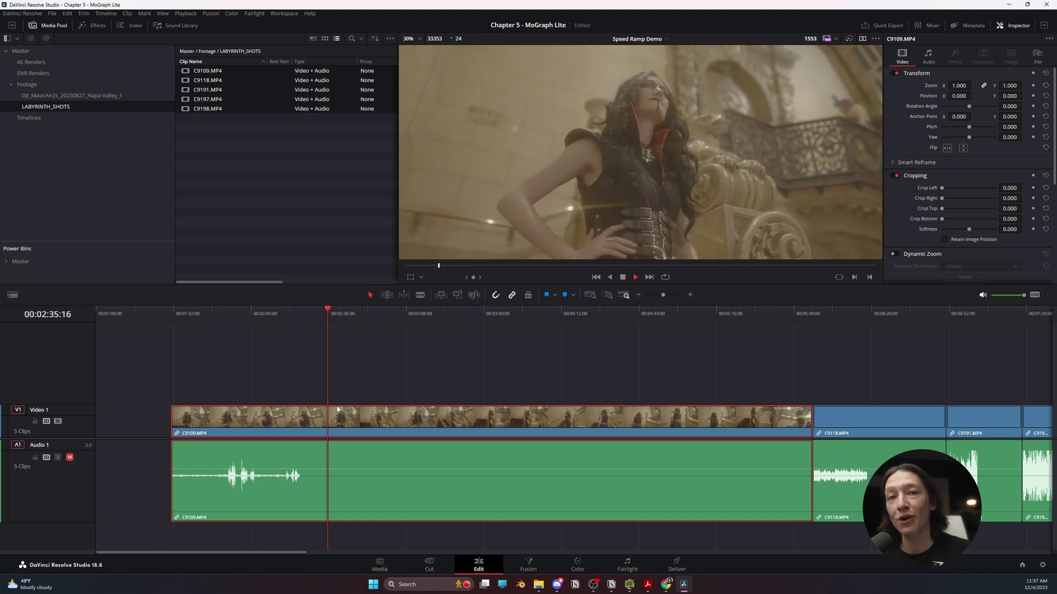
scroll(489, 225, down, 1)
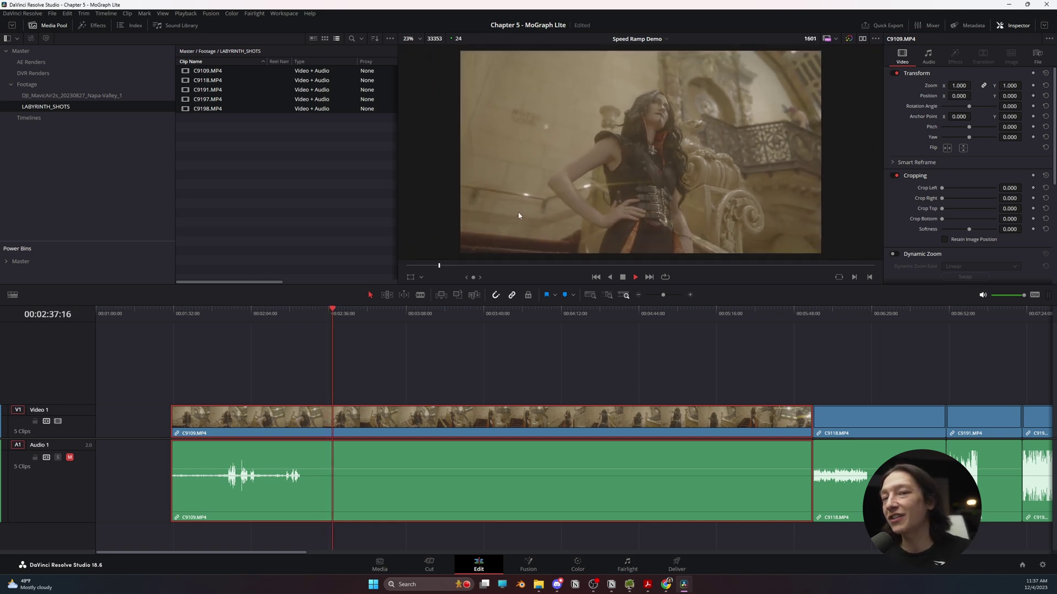
Step: On the Color page, add all five clips into a new group
key(space)
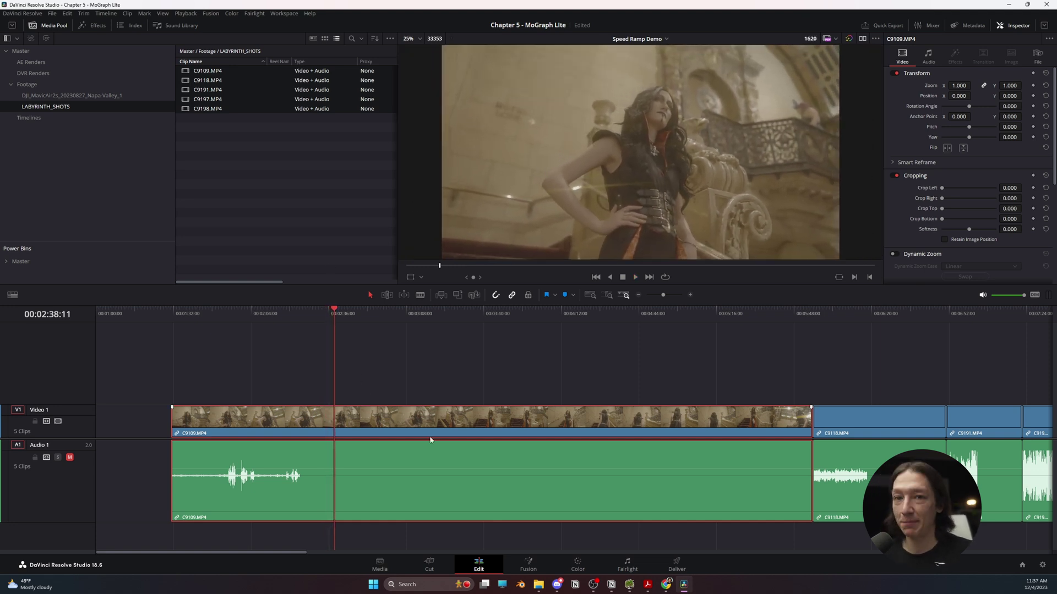
click(577, 565)
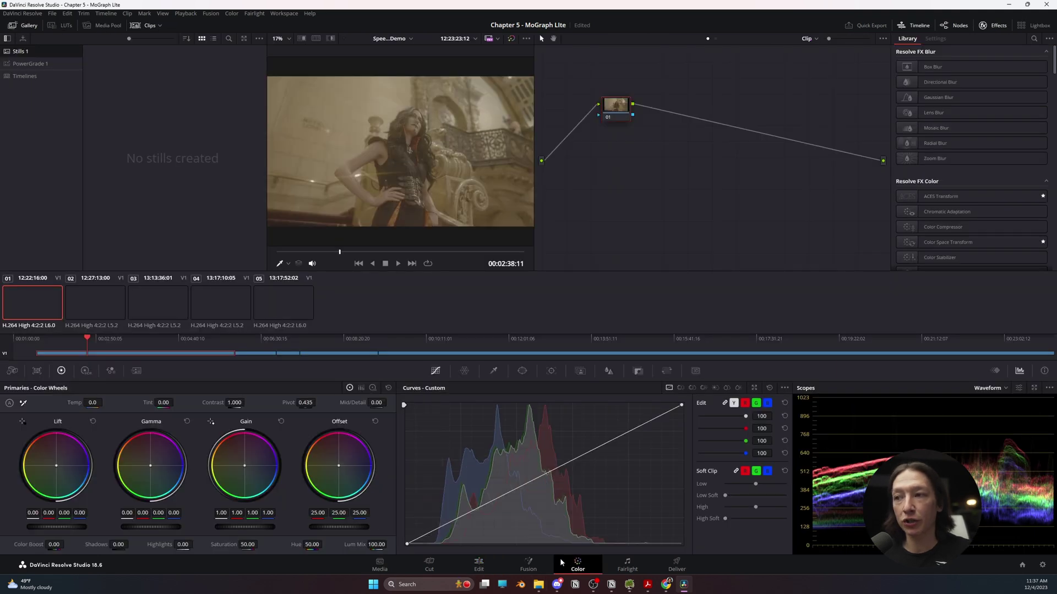
shift+click(280, 319)
right_click(297, 313)
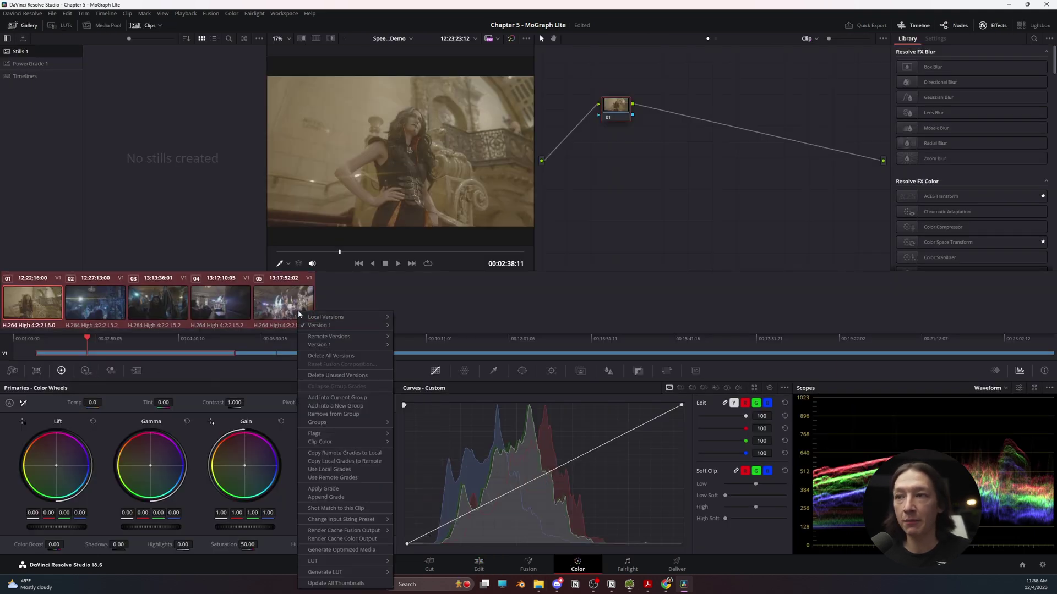
click(337, 397)
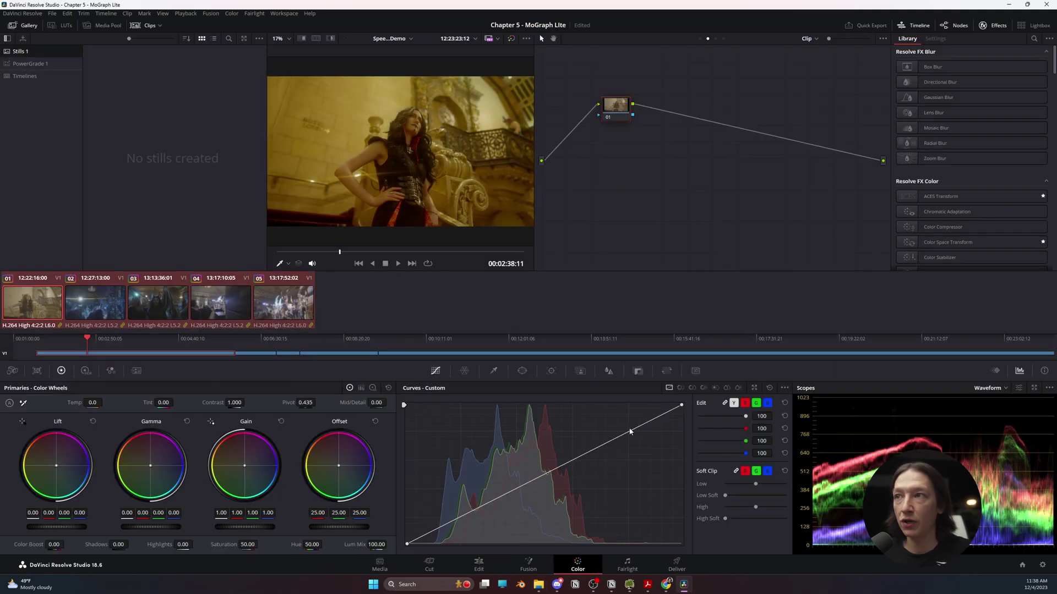
Step: Back on the Edit page, play the timeline from around 00:03:02
click(478, 564)
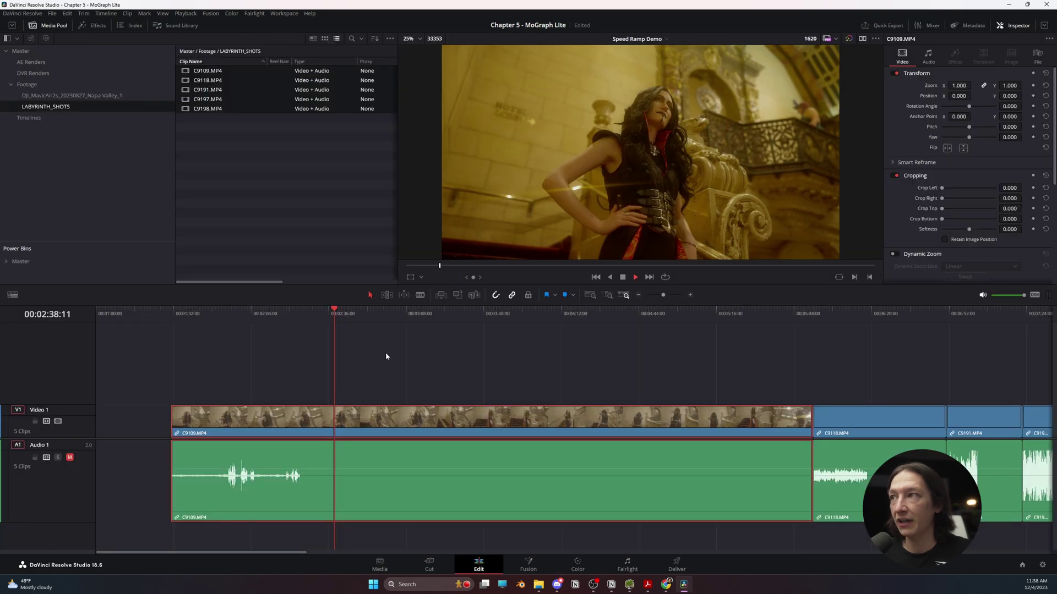
click(392, 316)
key(space)
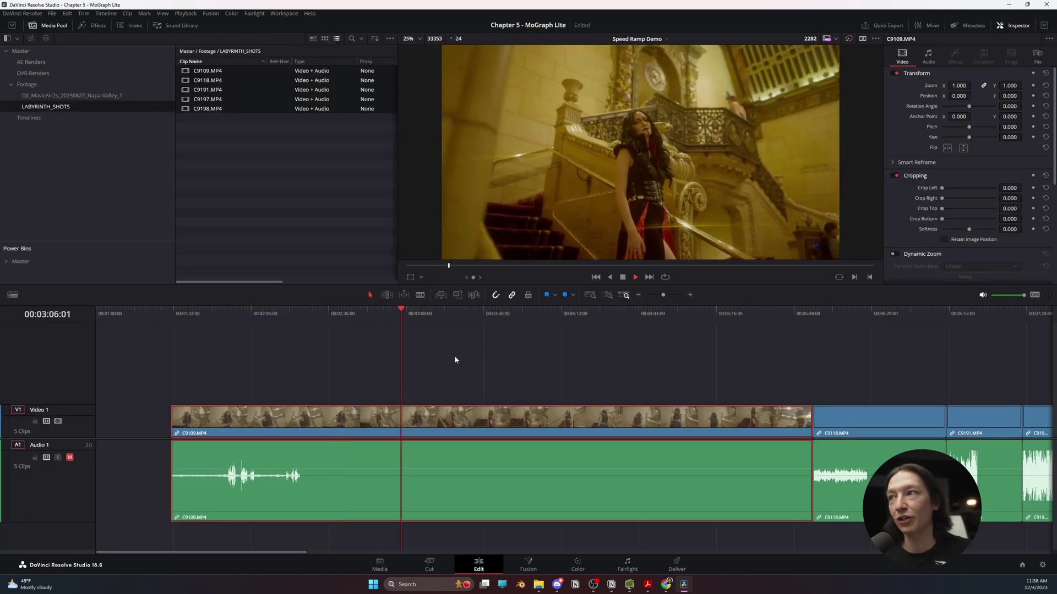
key(space)
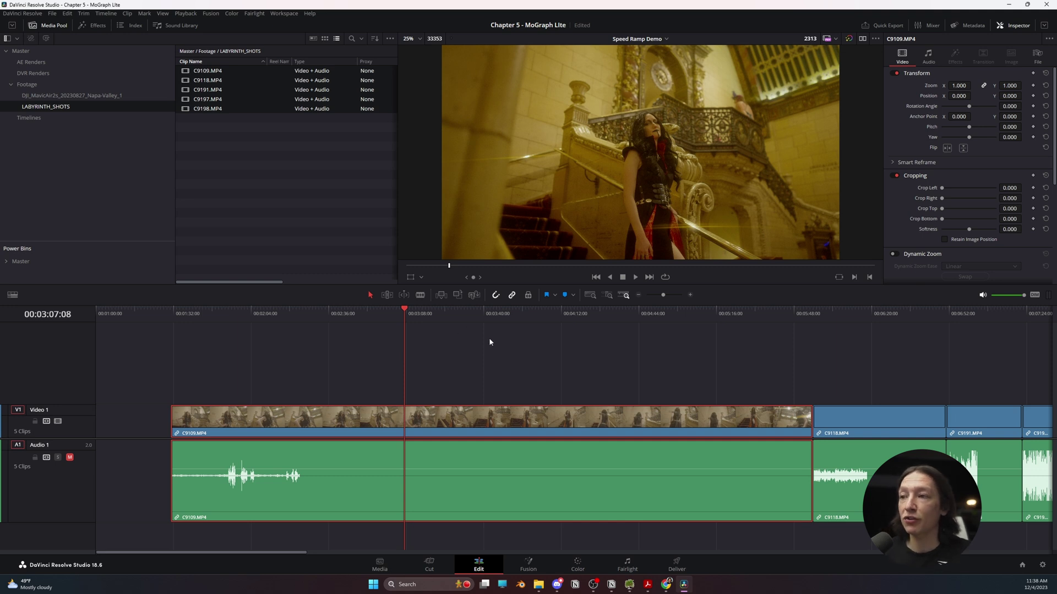
Step: Play from 08:30:01 and split C9197 at 08:55:14 with Ctrl+B
scroll(488, 343, right, 5)
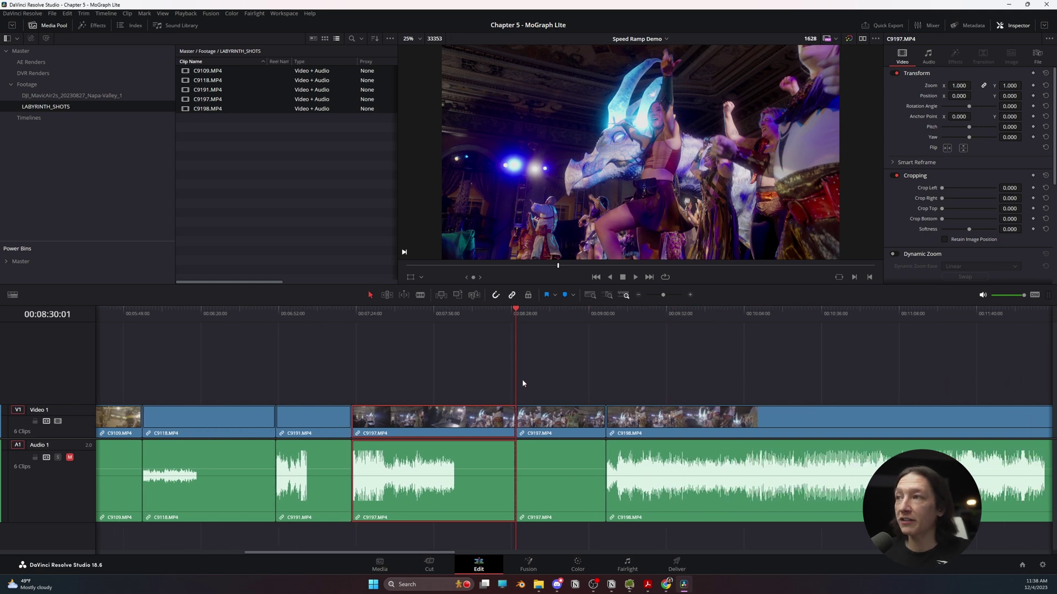
key(space)
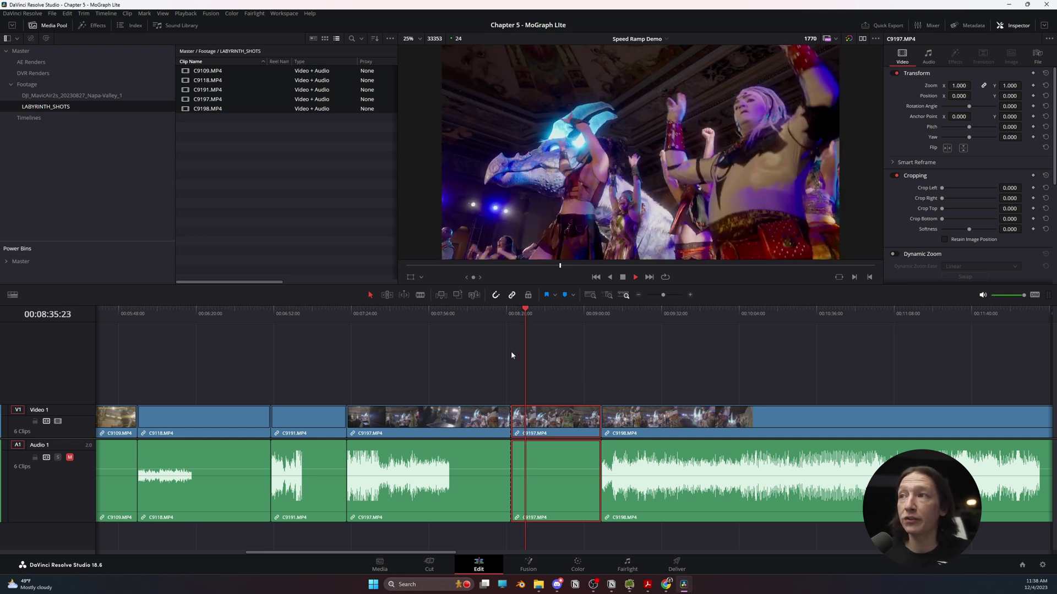
key(space)
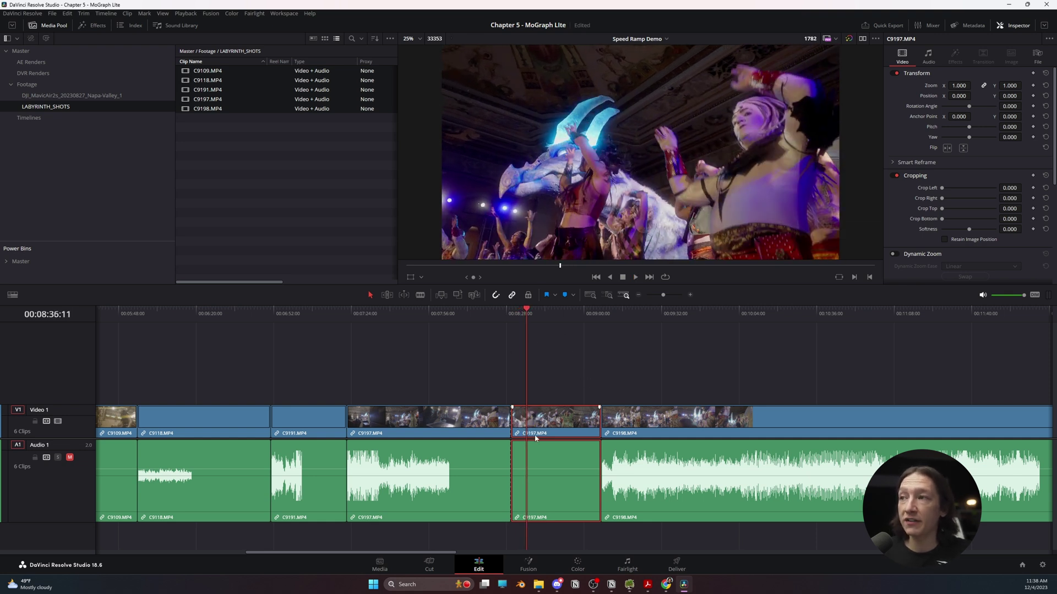
drag(527, 319, 573, 325)
key(ctrl+b)
Step: Replay from about 08:30, then move C9198 and the leftover piece far right
click(509, 318)
key(space)
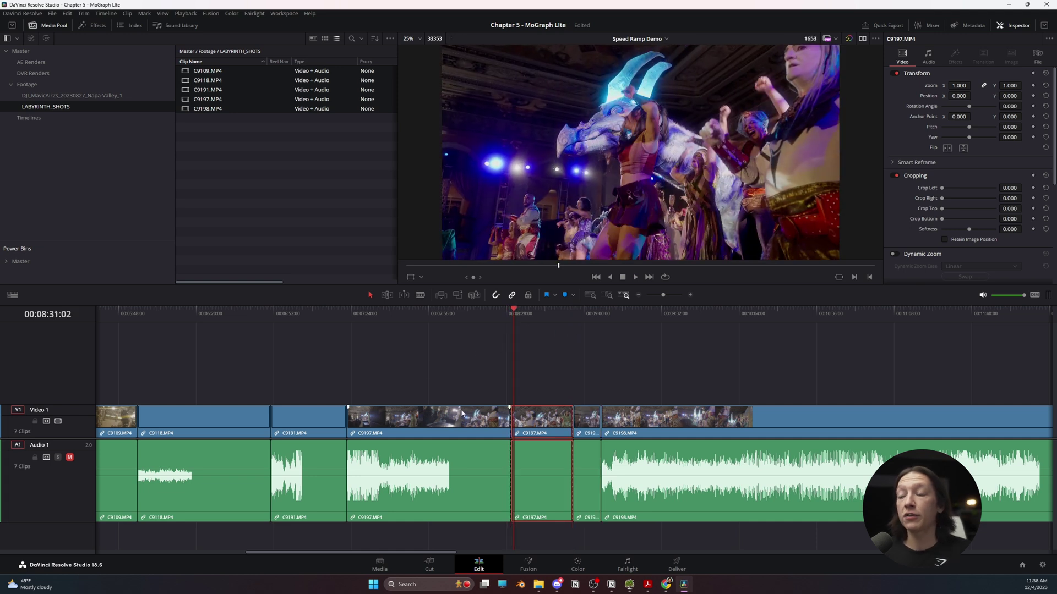
key(ctrl+minus)
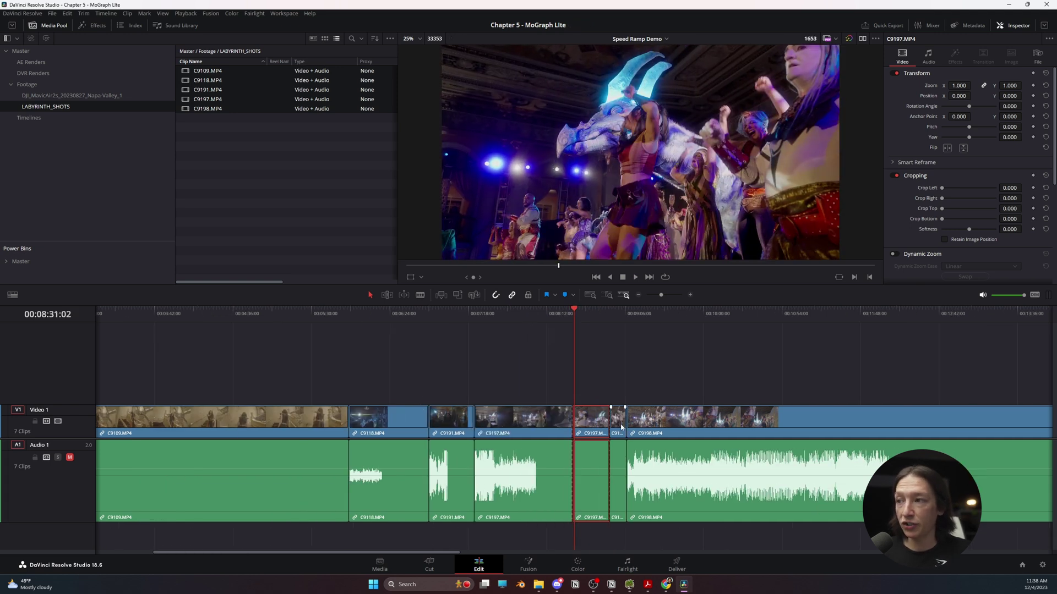
click(613, 317)
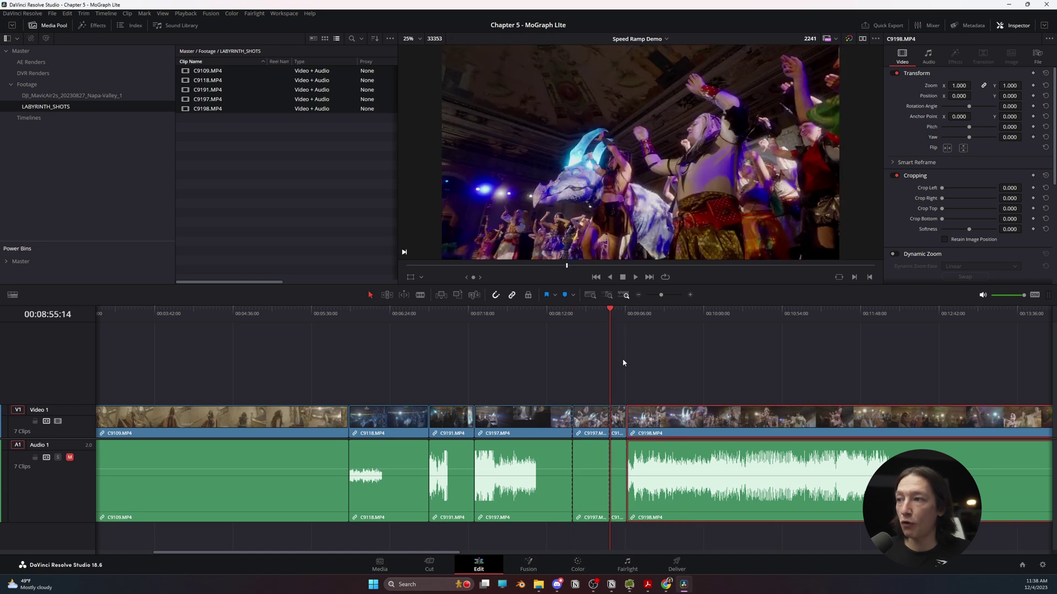
ctrl+click(619, 416)
drag(619, 417, 901, 418)
Step: Shift C9197 and the earlier clips left, opening a gap before the last C9197 piece
click(510, 417)
click(520, 318)
key(ctrl+y)
drag(546, 414, 500, 417)
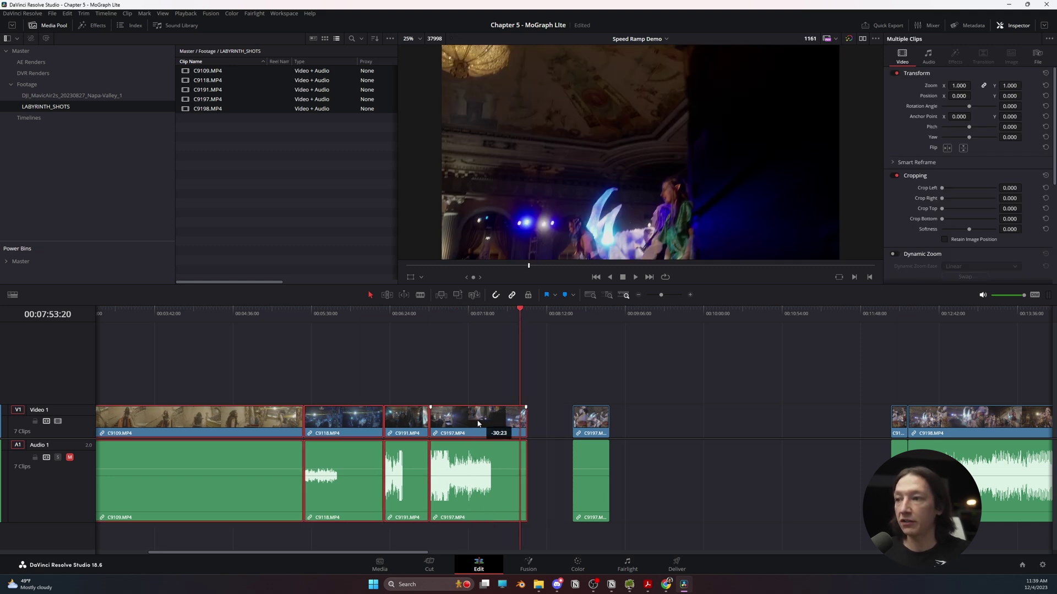
Step: Zoom in on the small C9197 piece, colour it lime green, and play it
click(583, 426)
key(Down)
key(Down)
key(ctrl+equal)
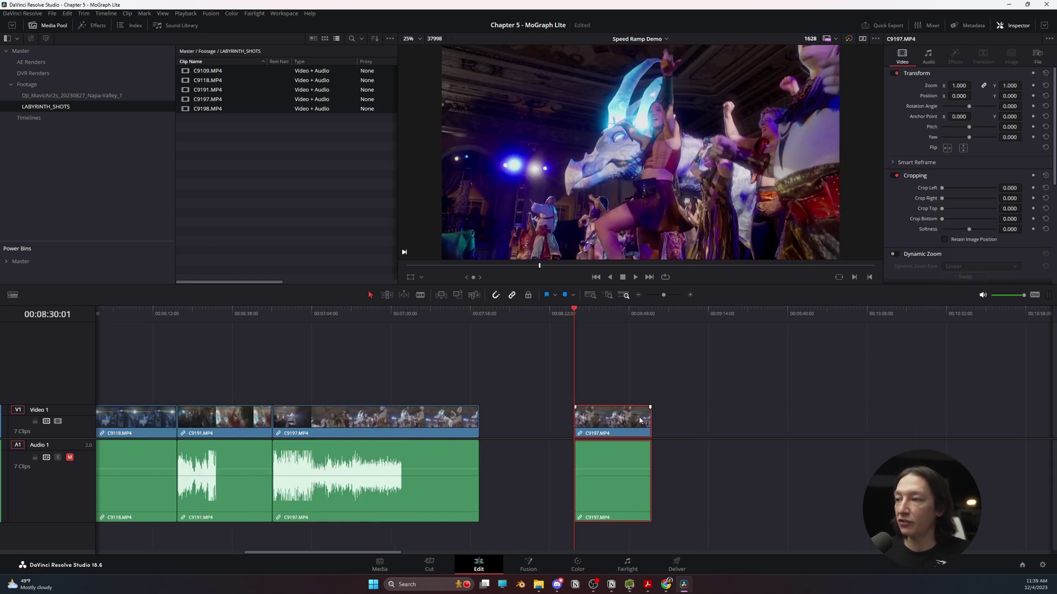
click(613, 416)
key(space)
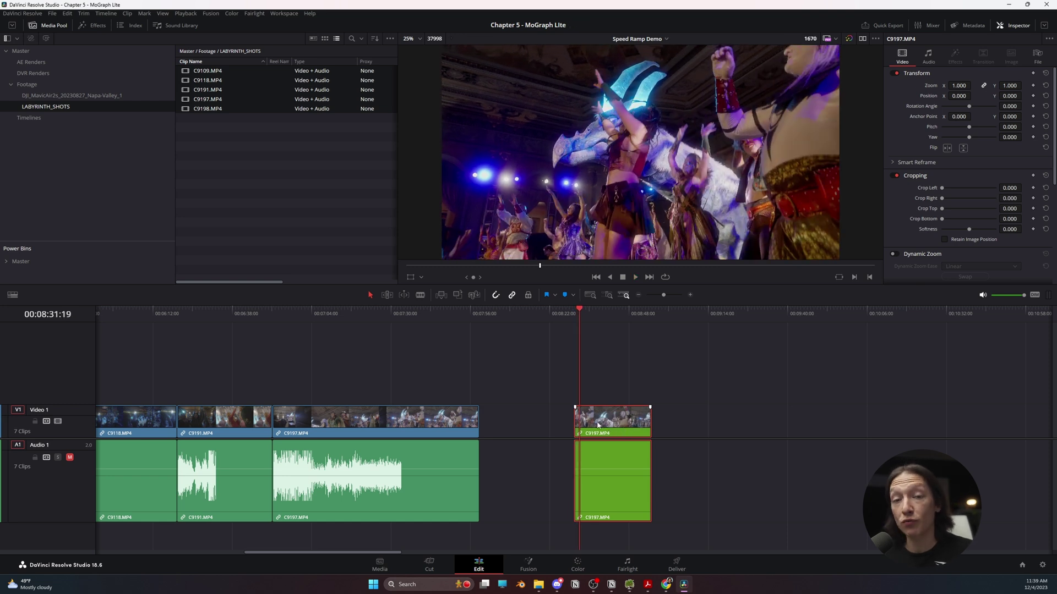
scroll(555, 468, down, 3)
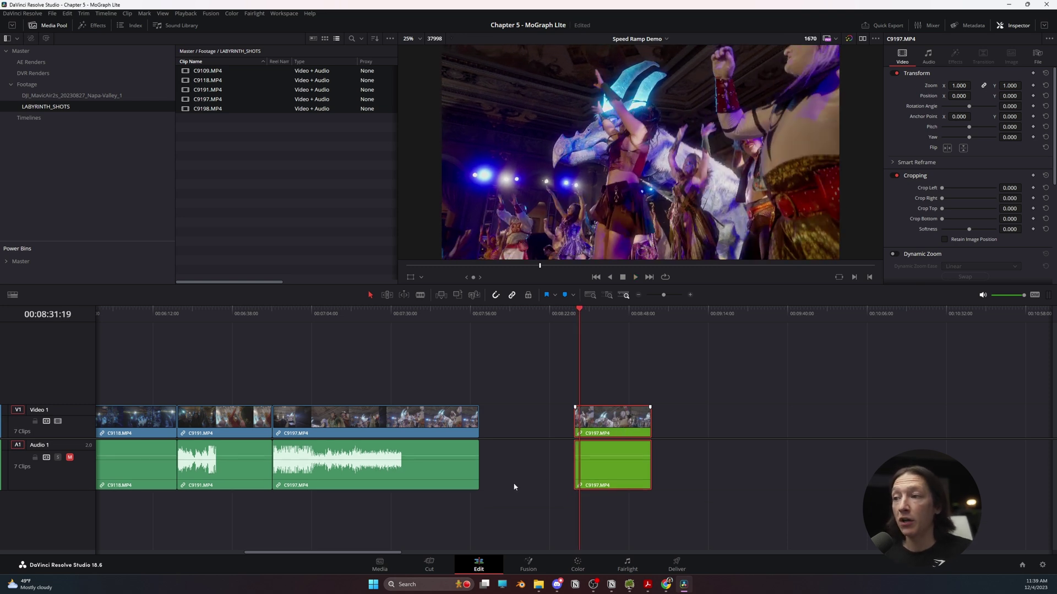
right_click(603, 417)
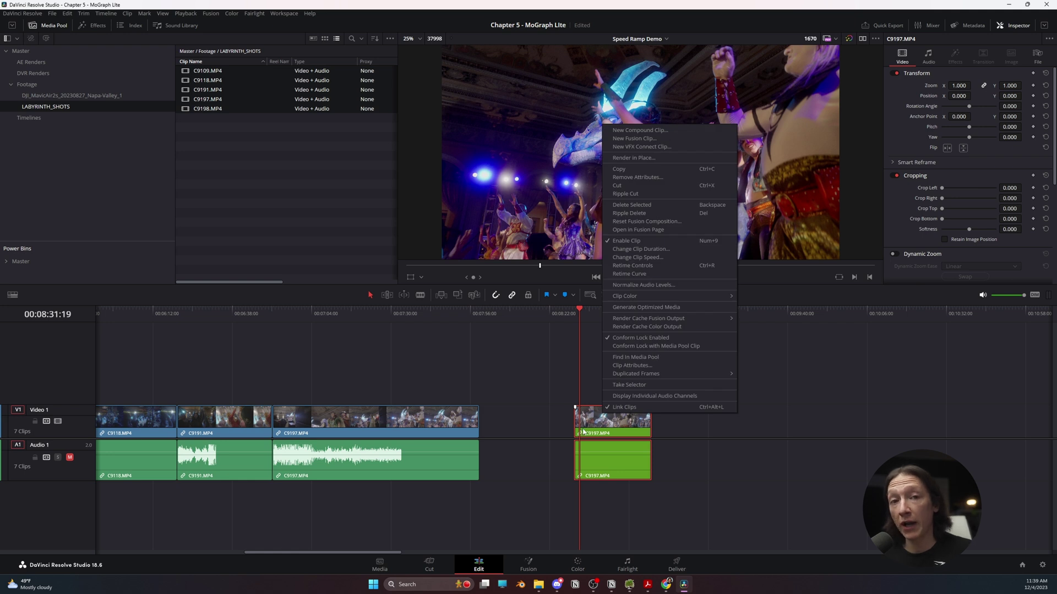
click(632, 266)
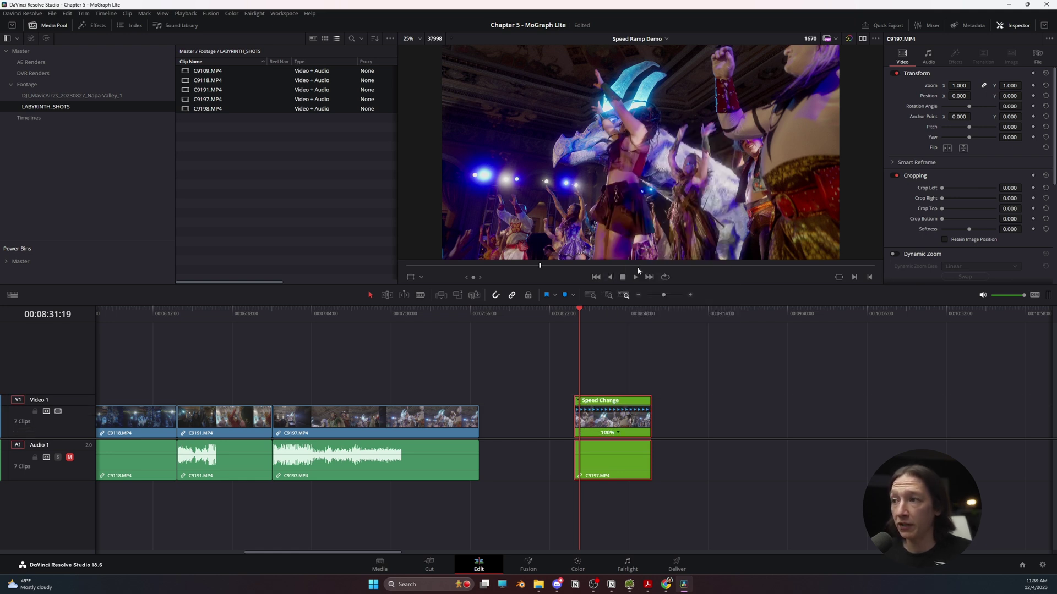
right_click(613, 429)
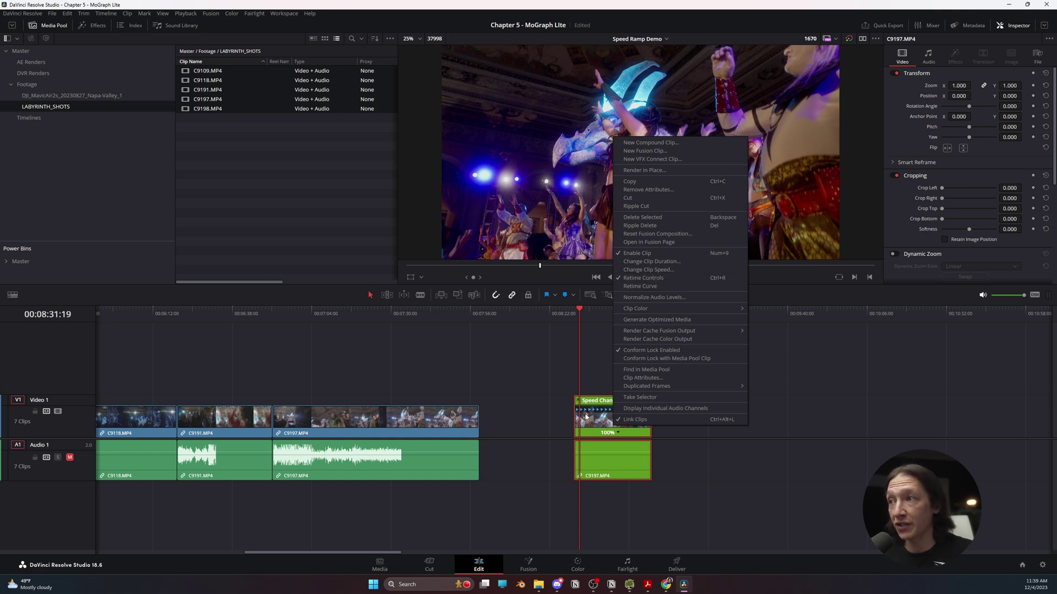
click(640, 286)
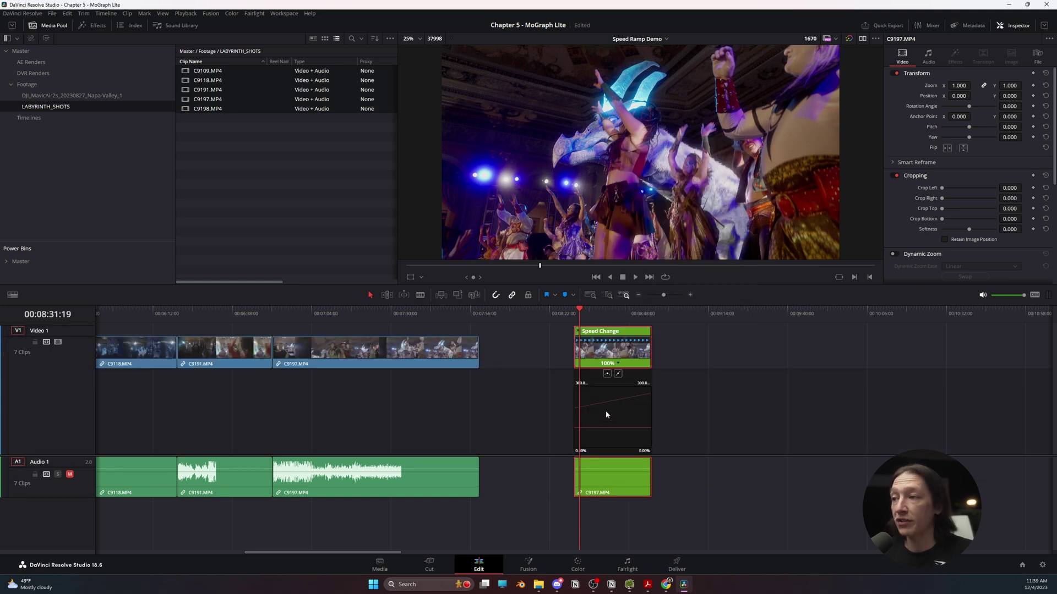
scroll(604, 411, up, 5)
scroll(535, 400, down, 5)
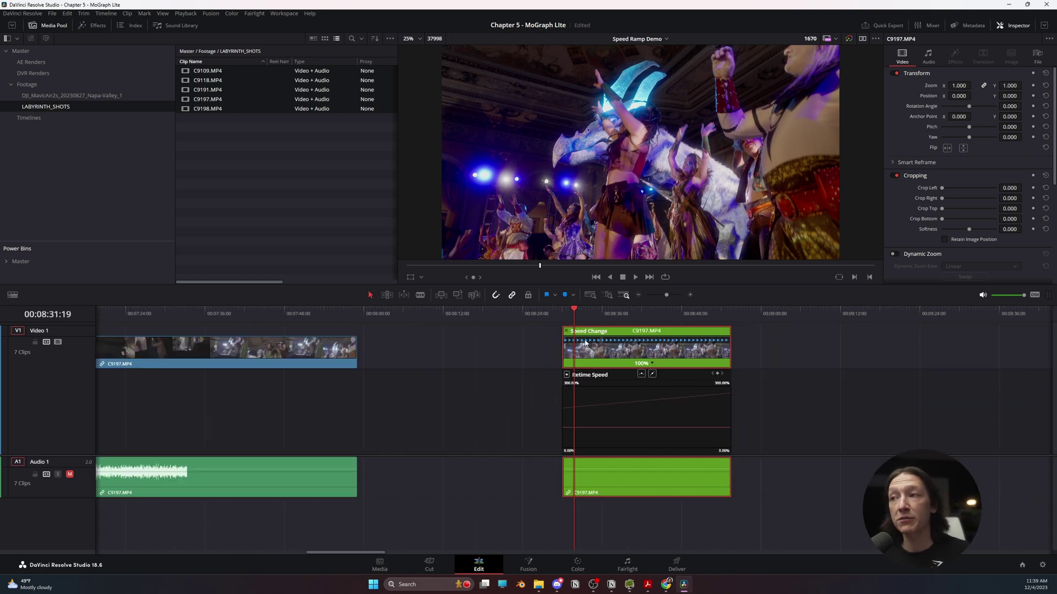
mouse_move(591, 314)
mouse_down()
mouse_move(601, 316)
mouse_move(589, 318)
mouse_up()
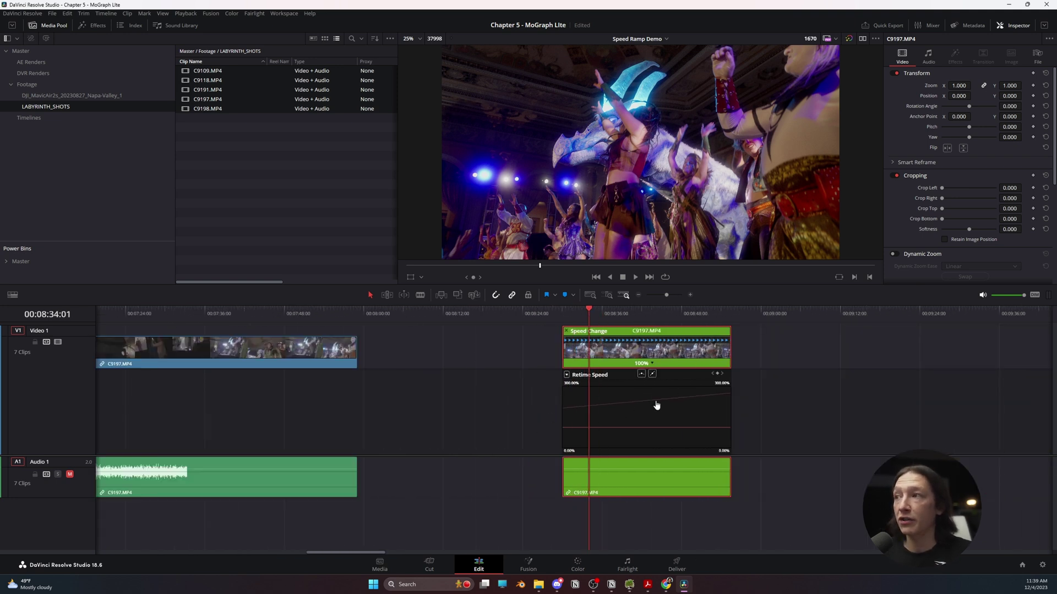
key(space)
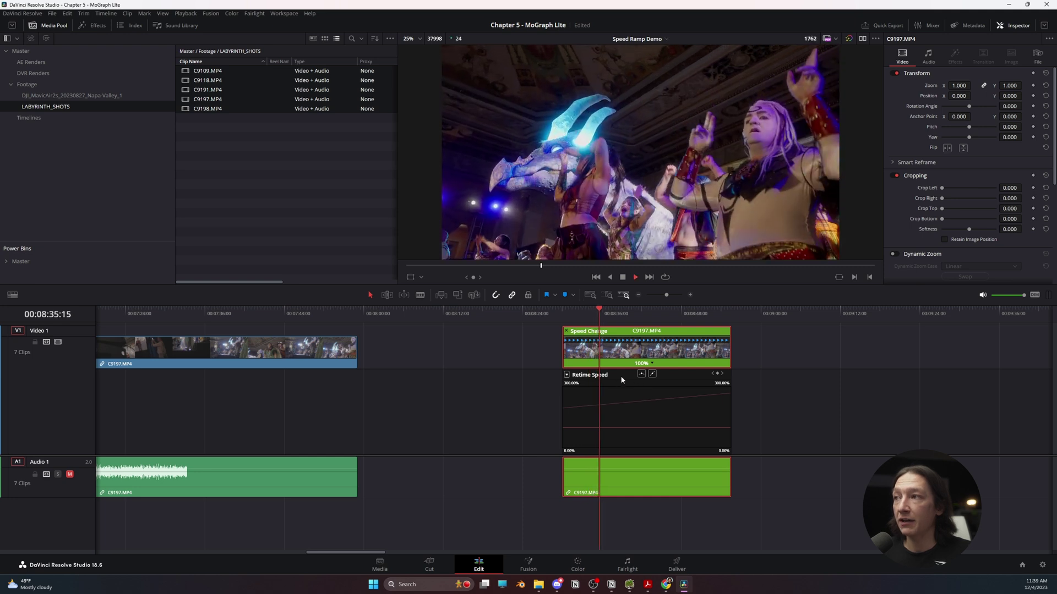
key(space)
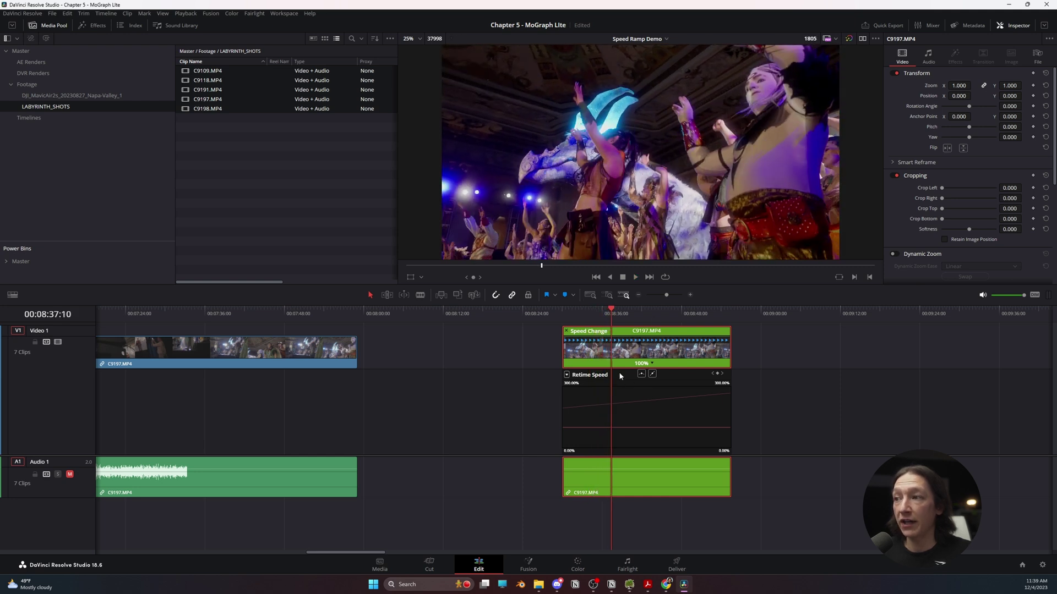
Step: Add a speed point to the C9197.MP4 piece and set its second part to 400%
click(652, 365)
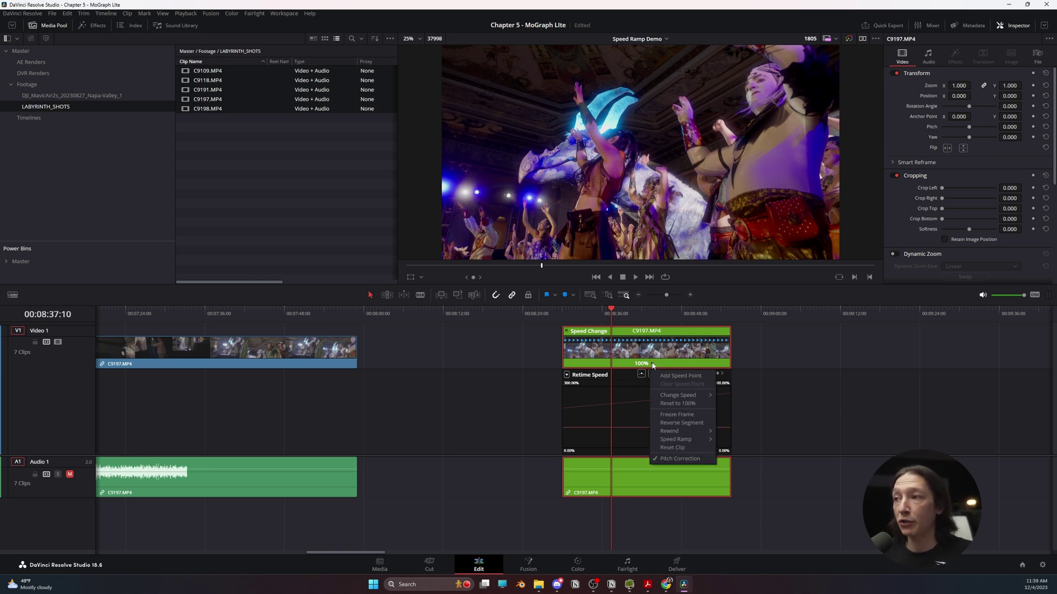
click(675, 376)
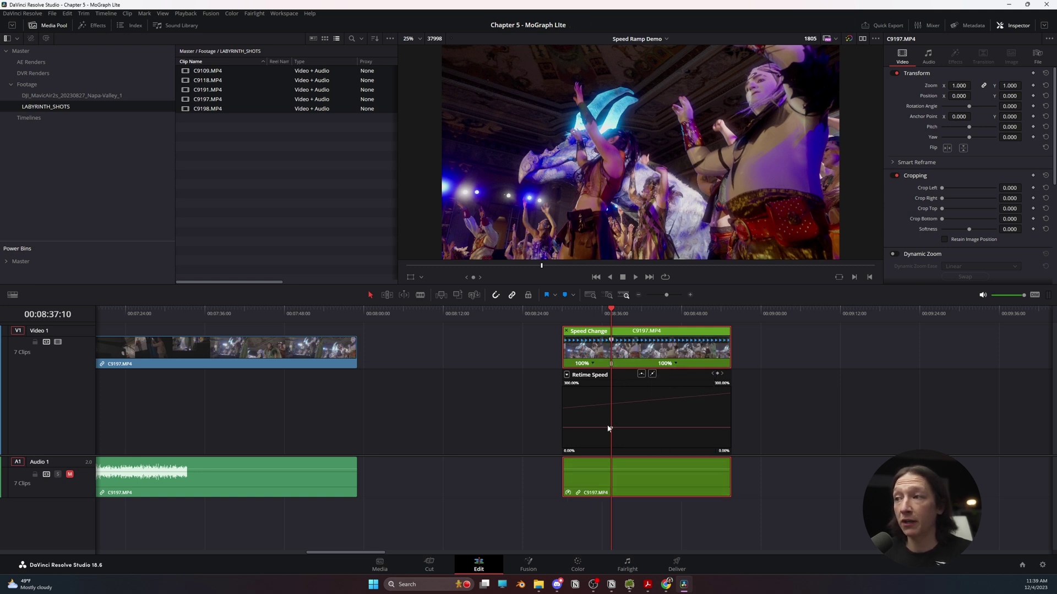
click(676, 364)
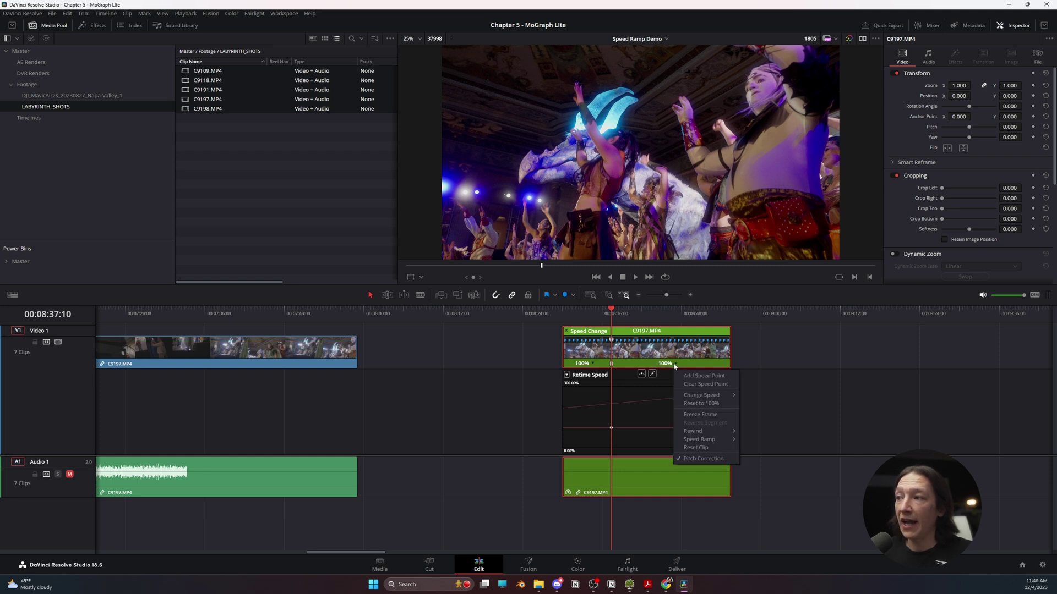
mouse_move(698, 397)
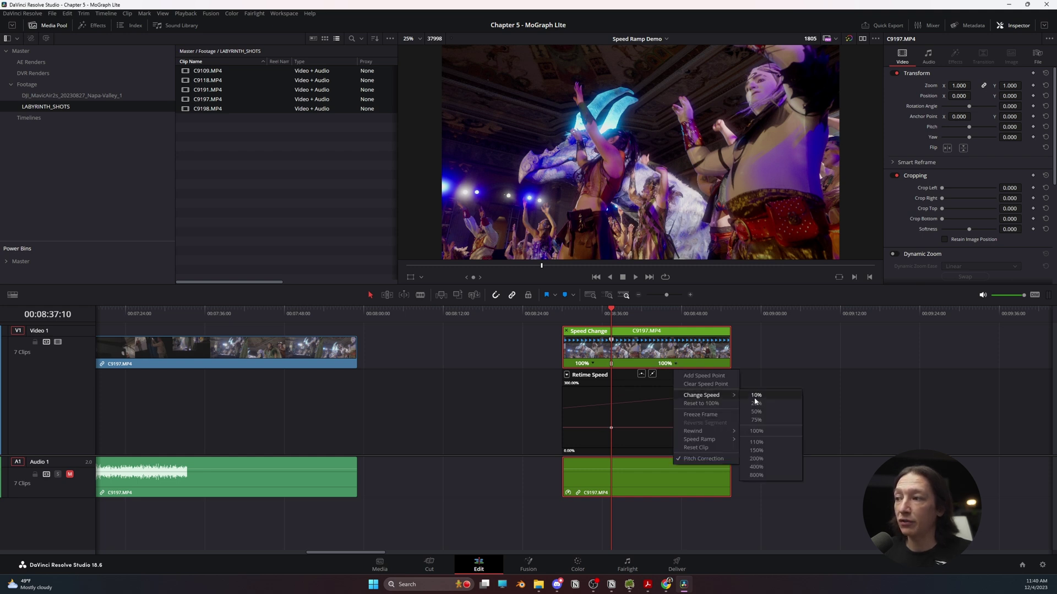
click(757, 467)
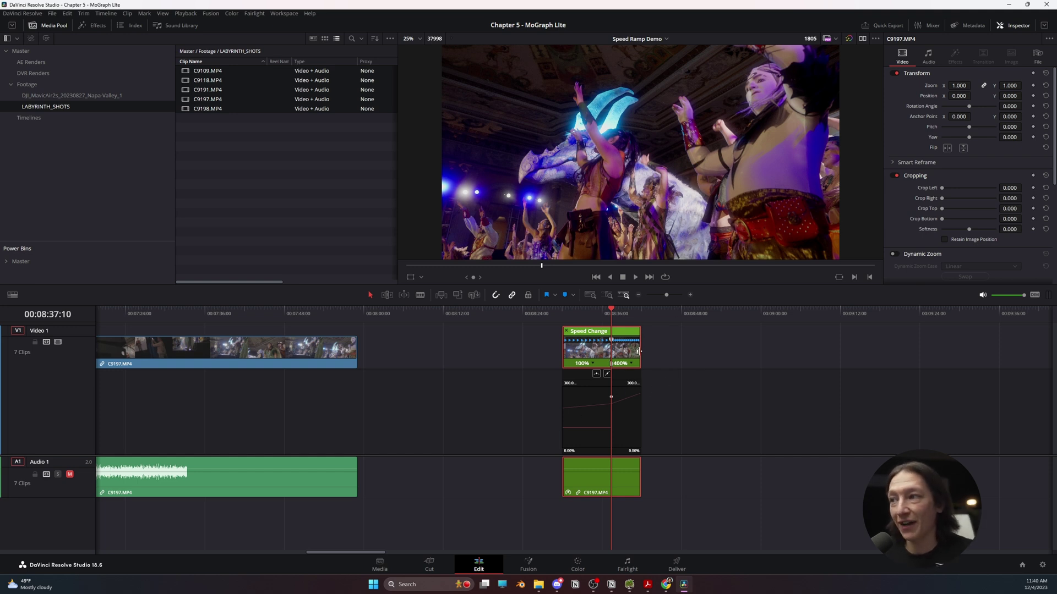
Step: Trim out the clip's end and play back the result
mouse_move(638, 351)
mouse_down()
mouse_move(719, 365)
mouse_move(650, 358)
mouse_up()
key(space)
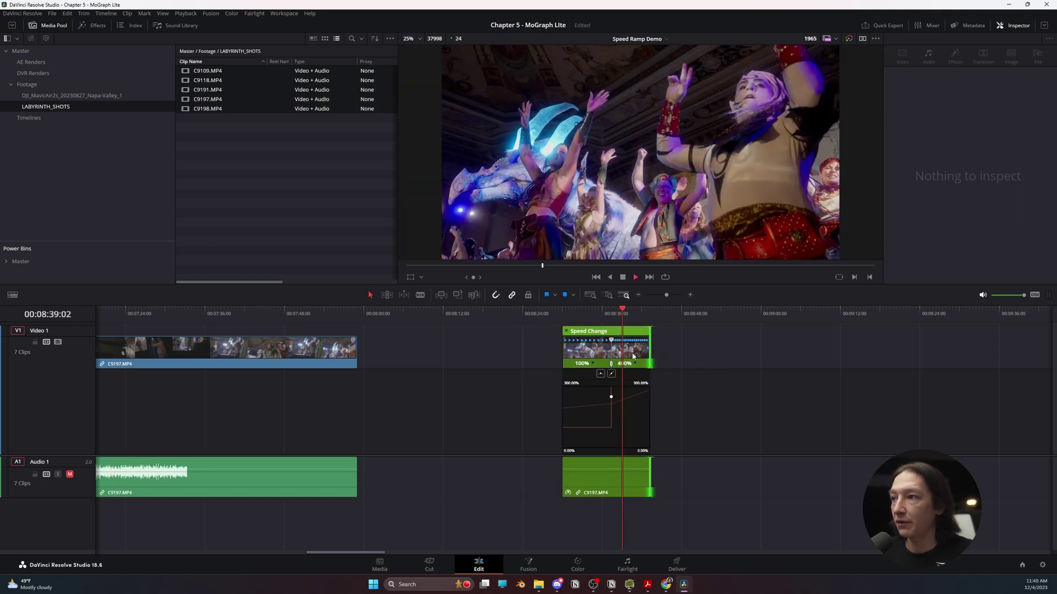
key(space)
scroll(627, 358, up, 5)
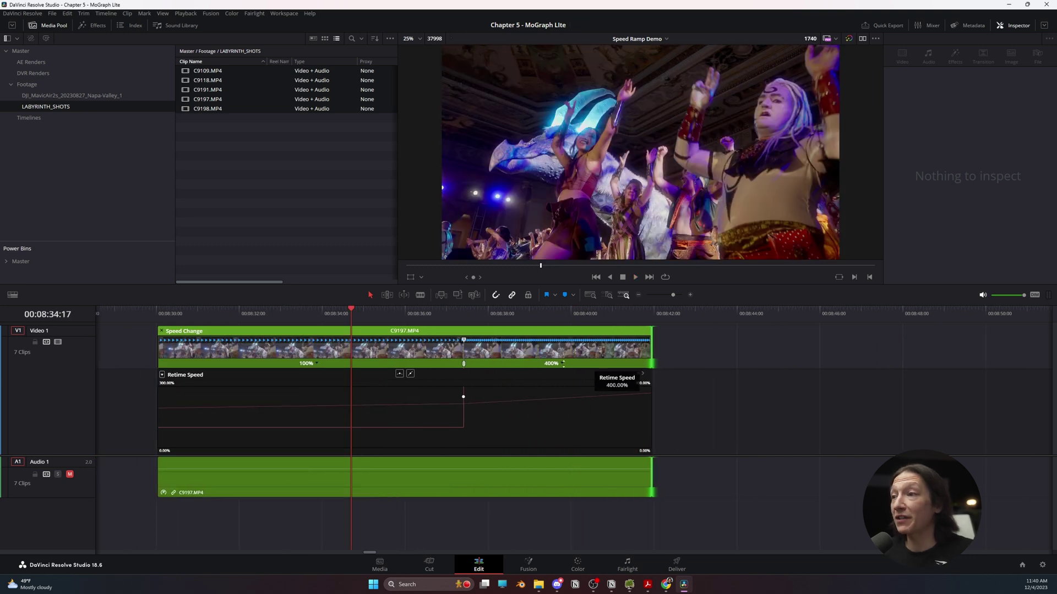
Step: Change the 400% part to 200% speed and replay the ramp
right_click(562, 365)
mouse_move(586, 397)
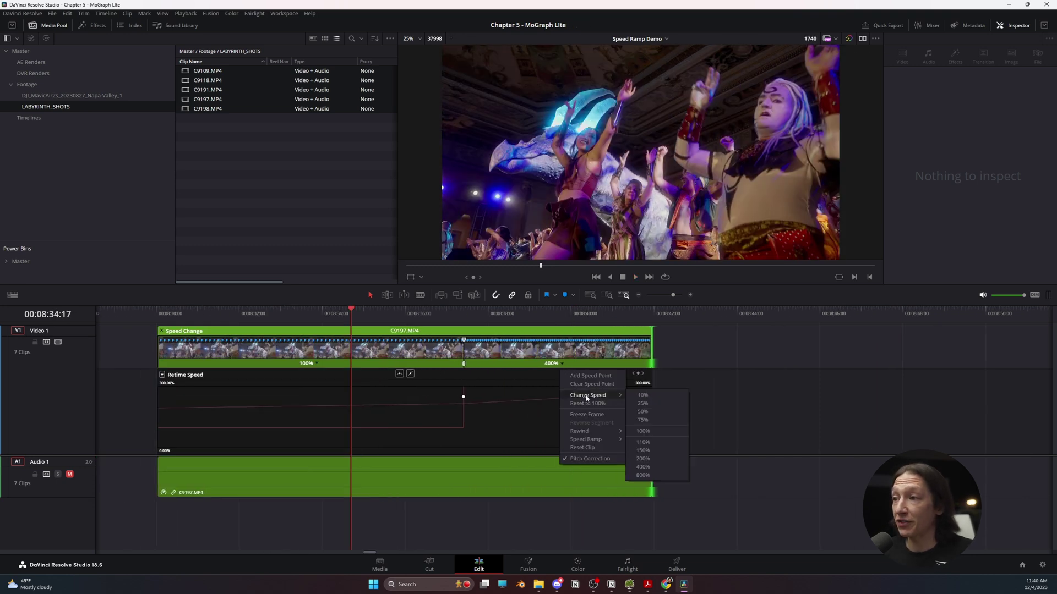
click(649, 460)
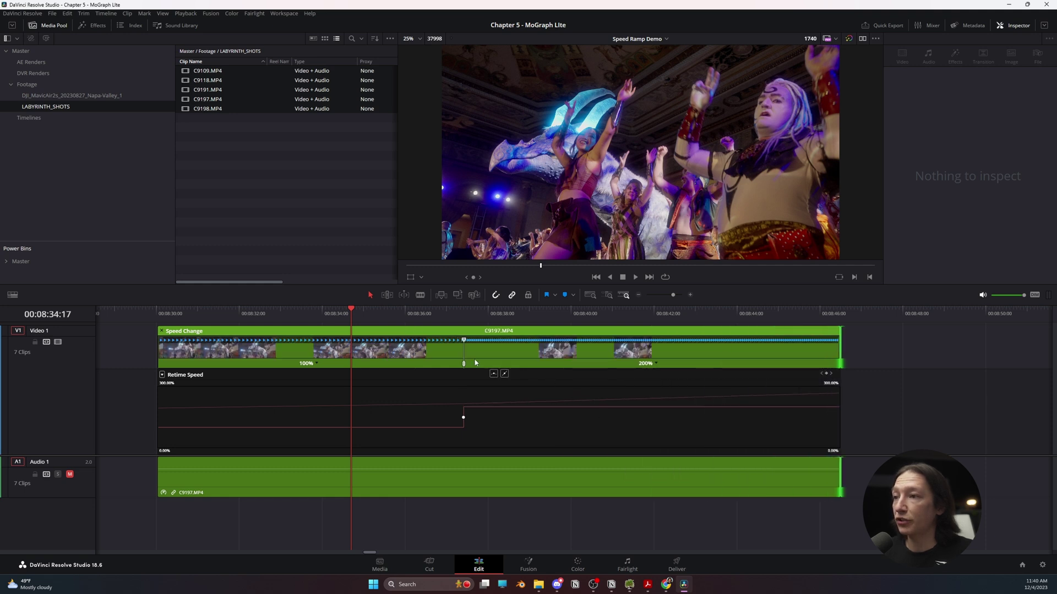
key(space)
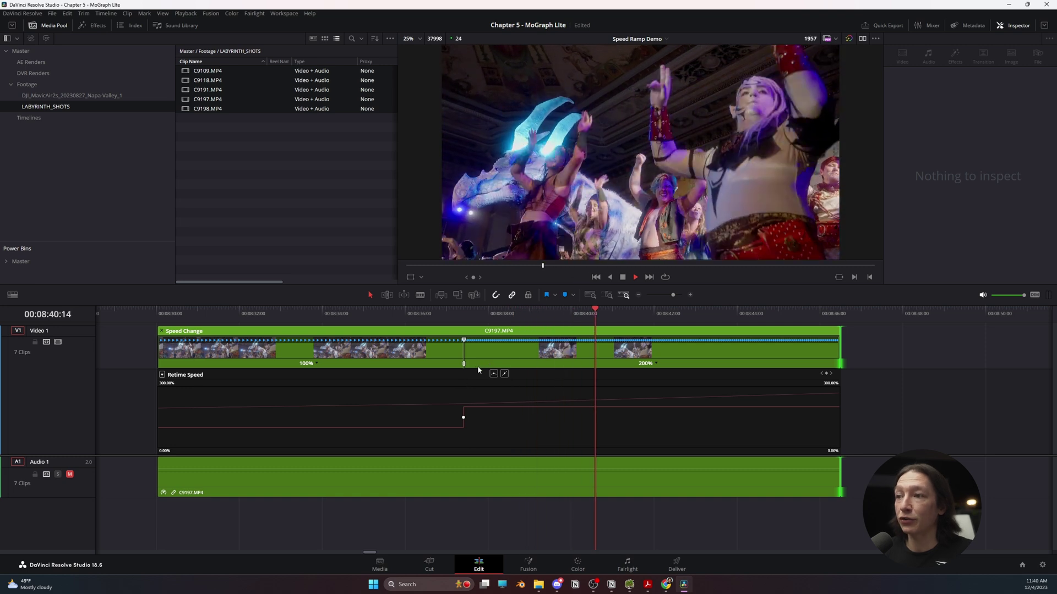
click(412, 315)
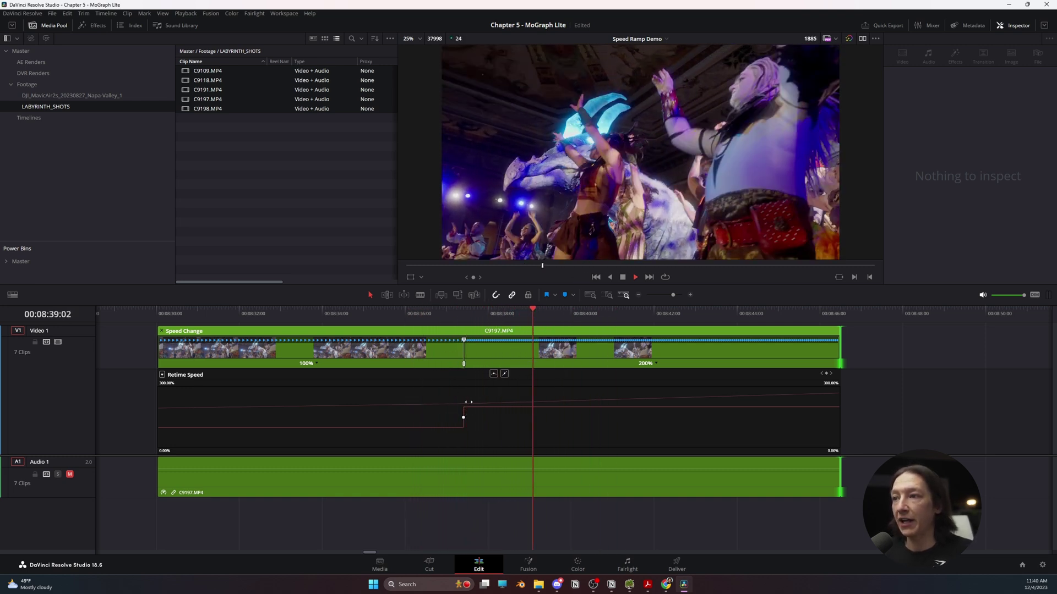
click(447, 316)
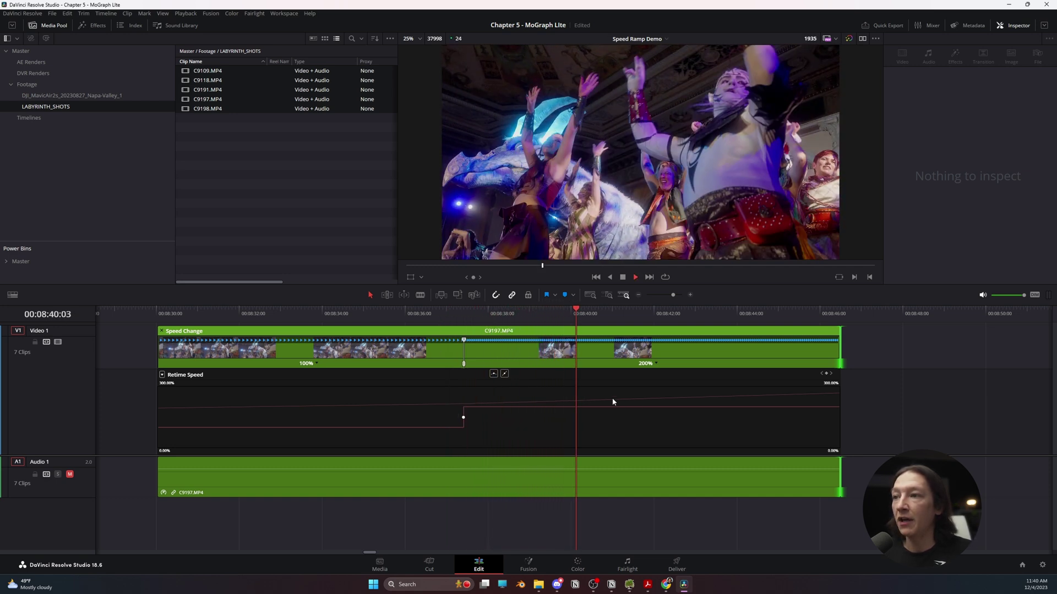
Step: Add a speed point inside the 200% section and reset C9197.MP4's final part to 100%
key(space)
click(656, 363)
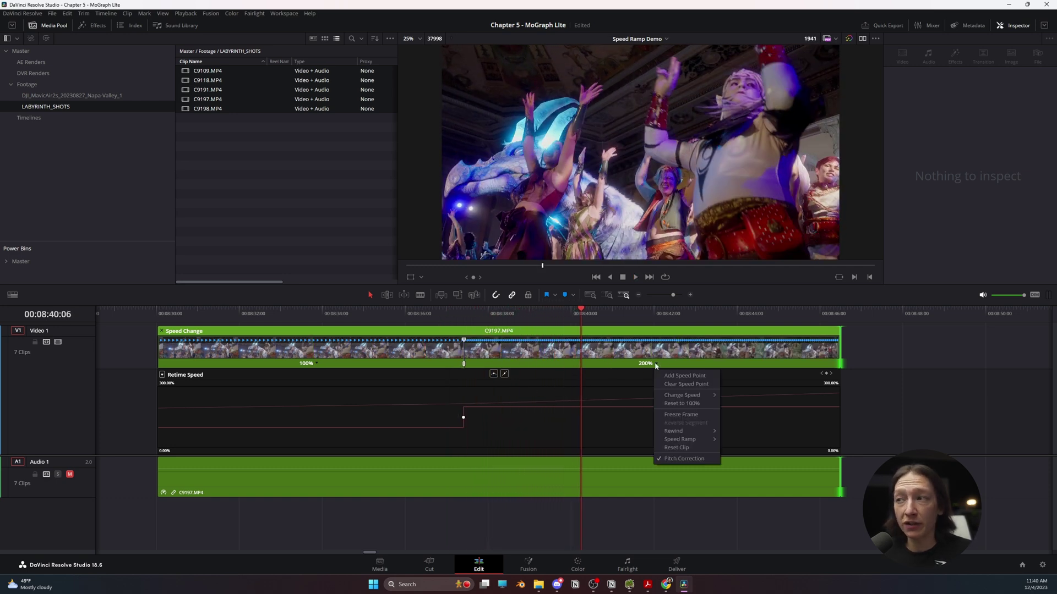
click(680, 376)
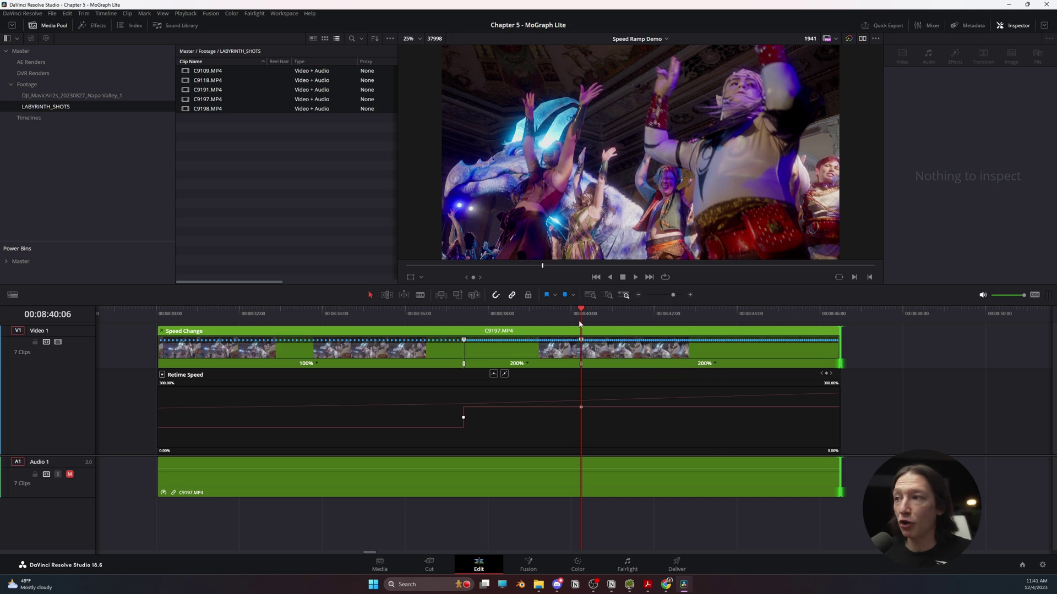
drag(612, 312, 667, 311)
click(714, 363)
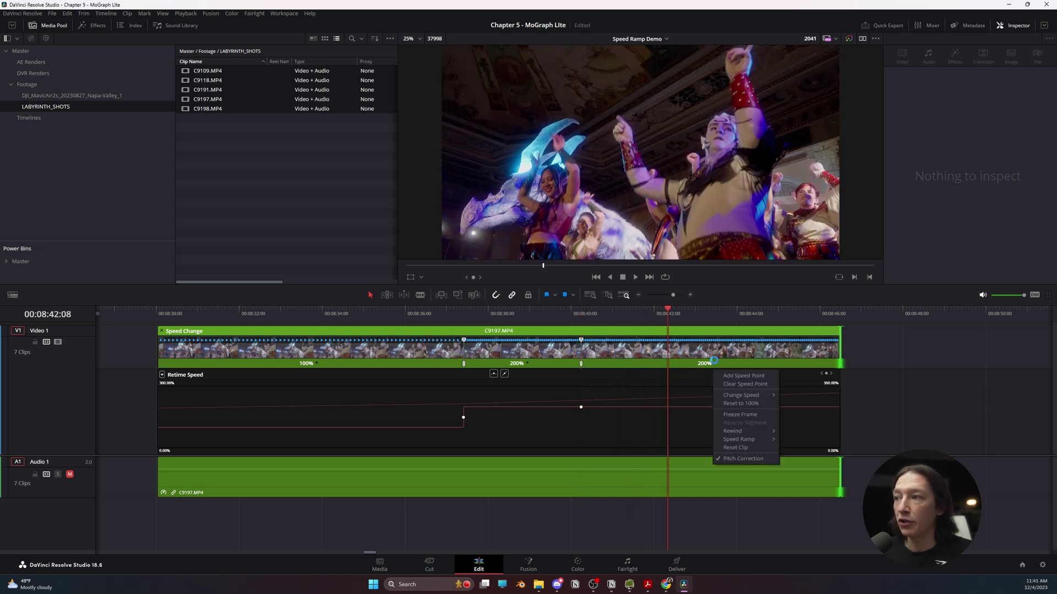
click(740, 403)
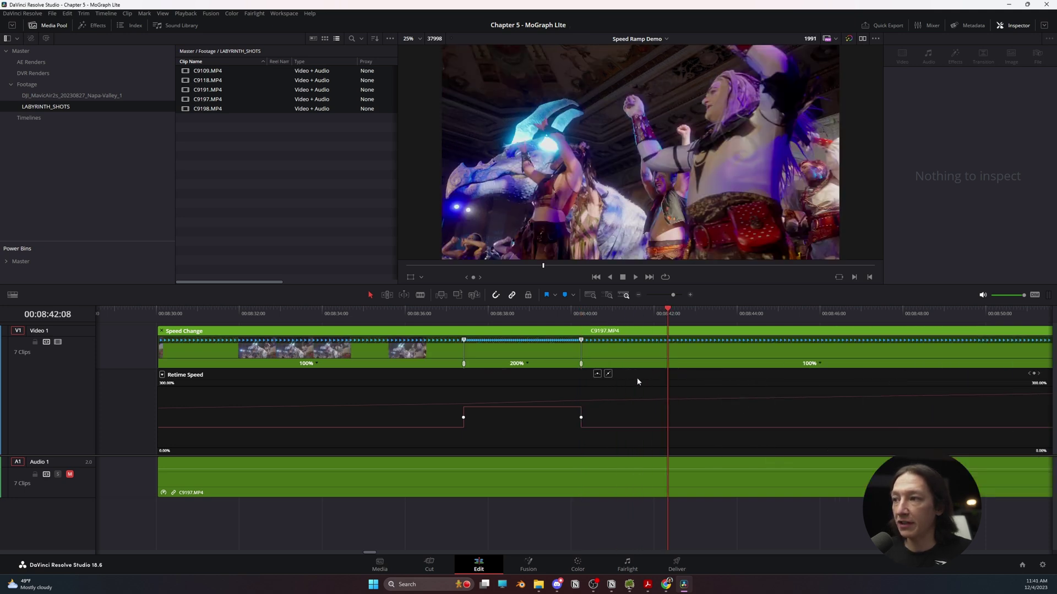
key(ctrl+minus)
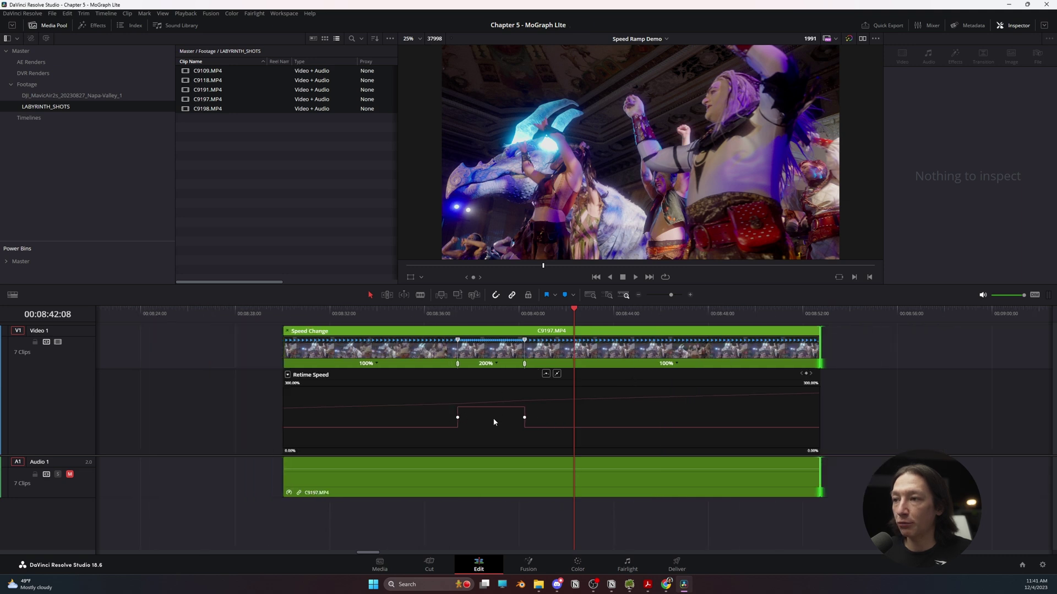
Step: Smooth the first Retime Speed keyframe so the ramp into the fast section eases in
click(457, 417)
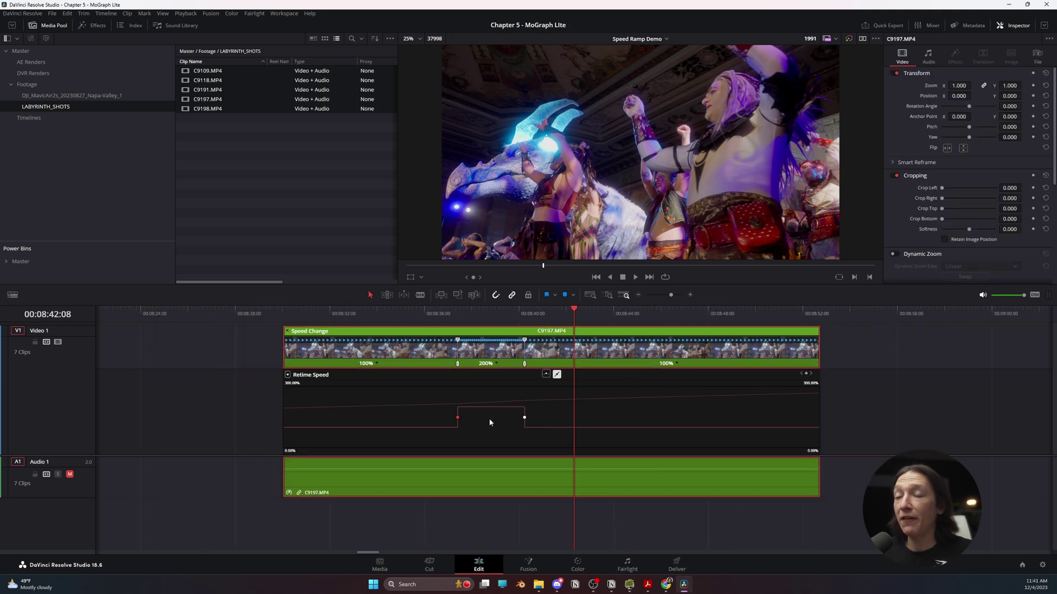
click(448, 318)
key(space)
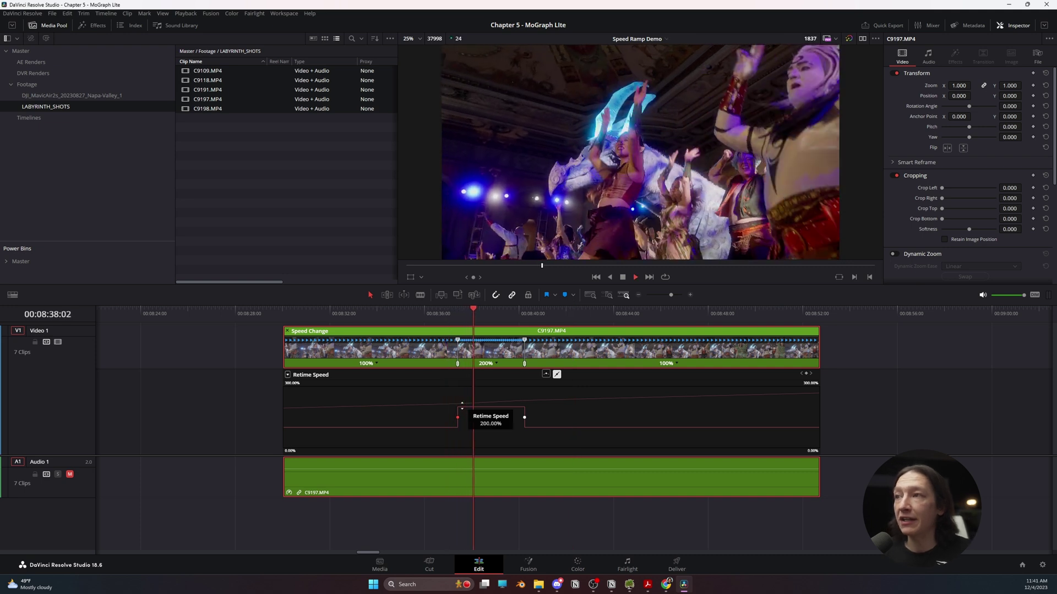
key(space)
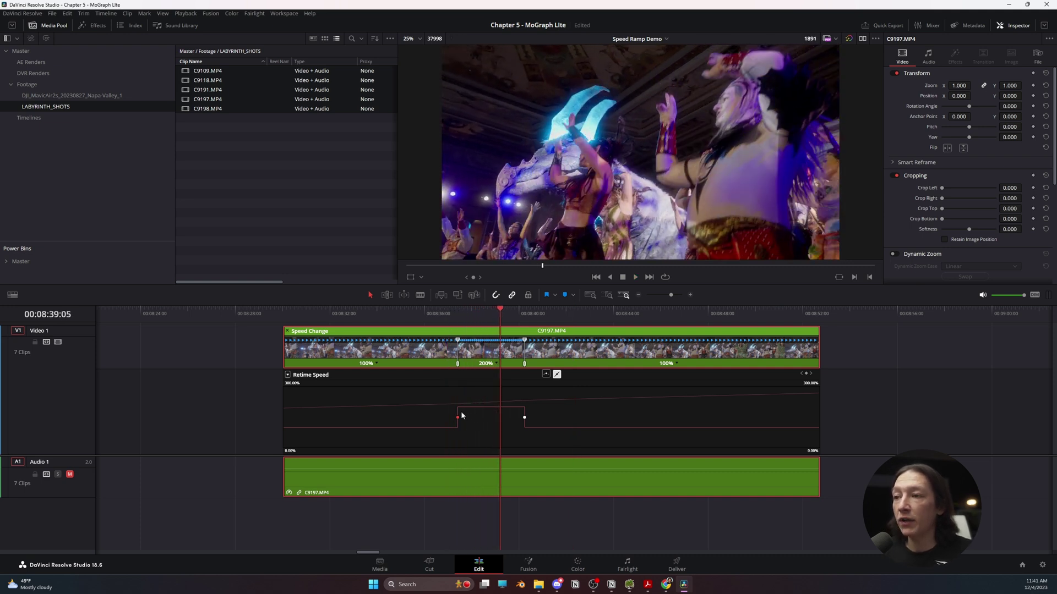
click(546, 376)
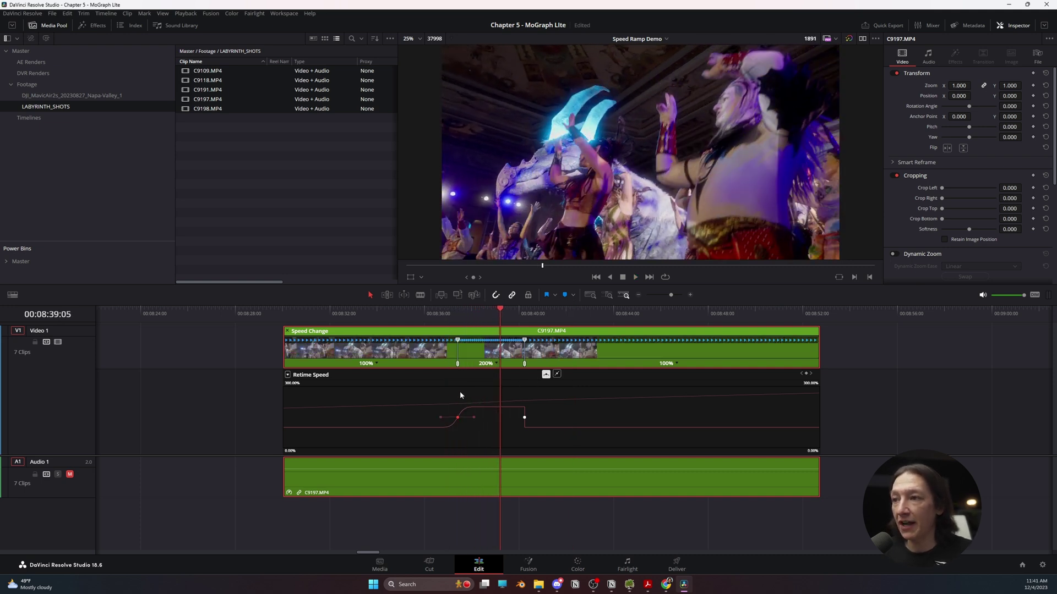
Step: Lengthen the ease handle and raise the middle section's speed to about 300%
click(427, 315)
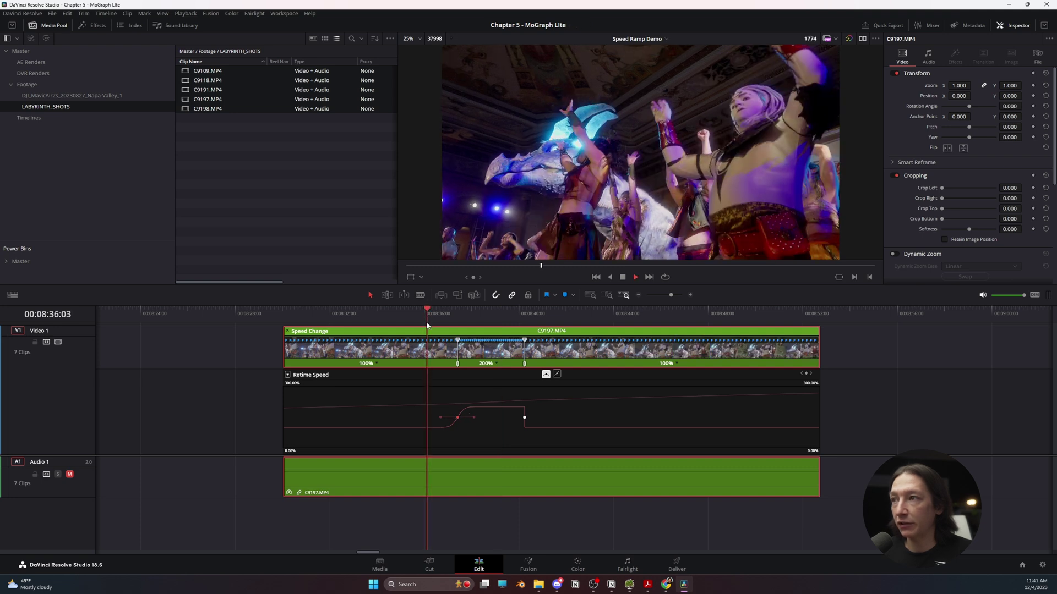
key(space)
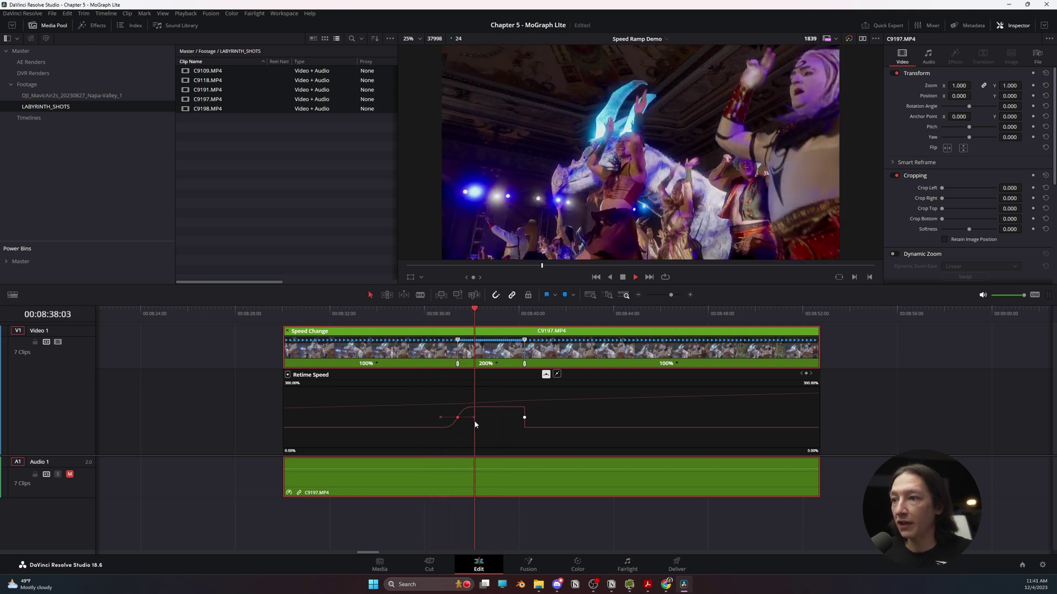
key(space)
drag(474, 417, 496, 417)
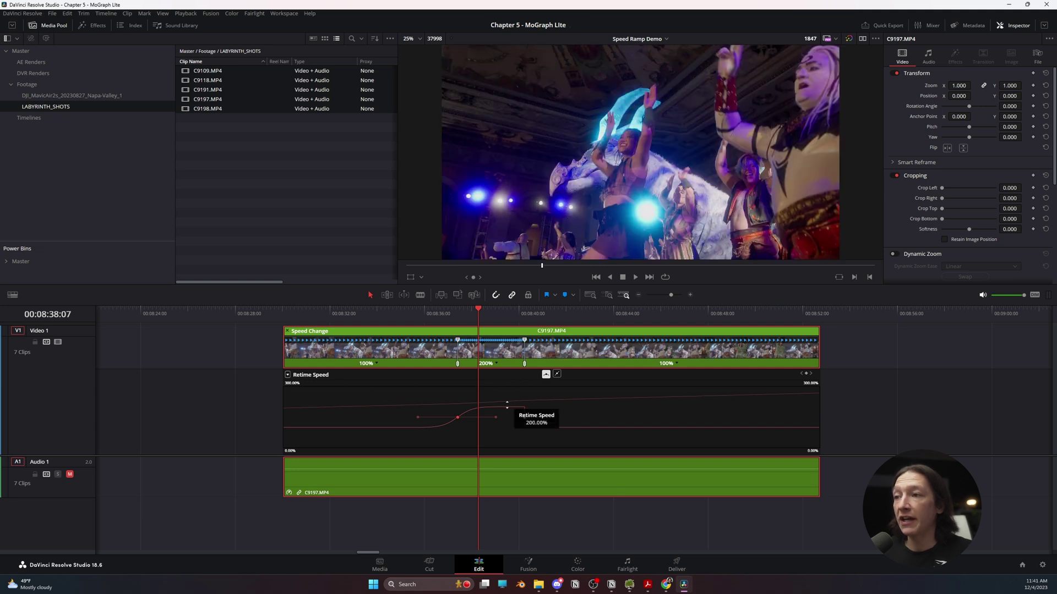
drag(507, 404, 460, 392)
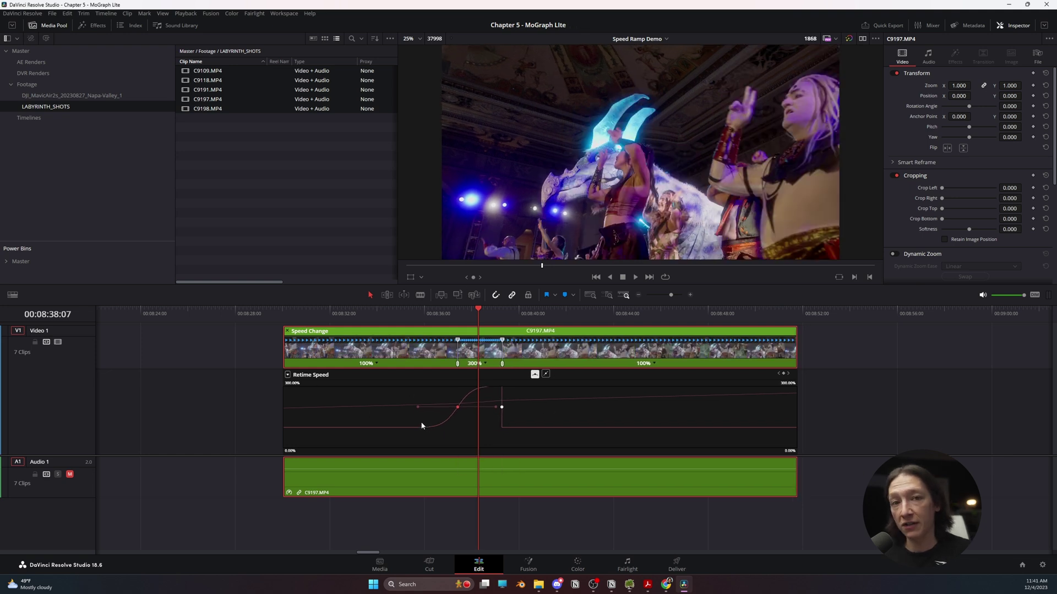
Step: Reshape the eased ramp and push the fast section to roughly 516%, shortening the clip
drag(501, 406, 345, 389)
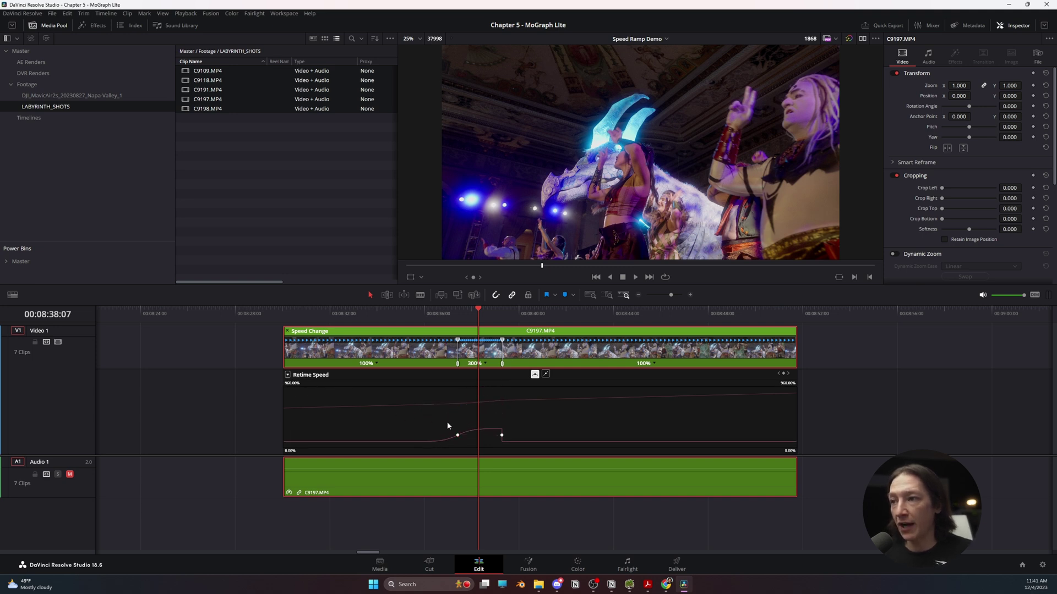
drag(491, 427, 480, 452)
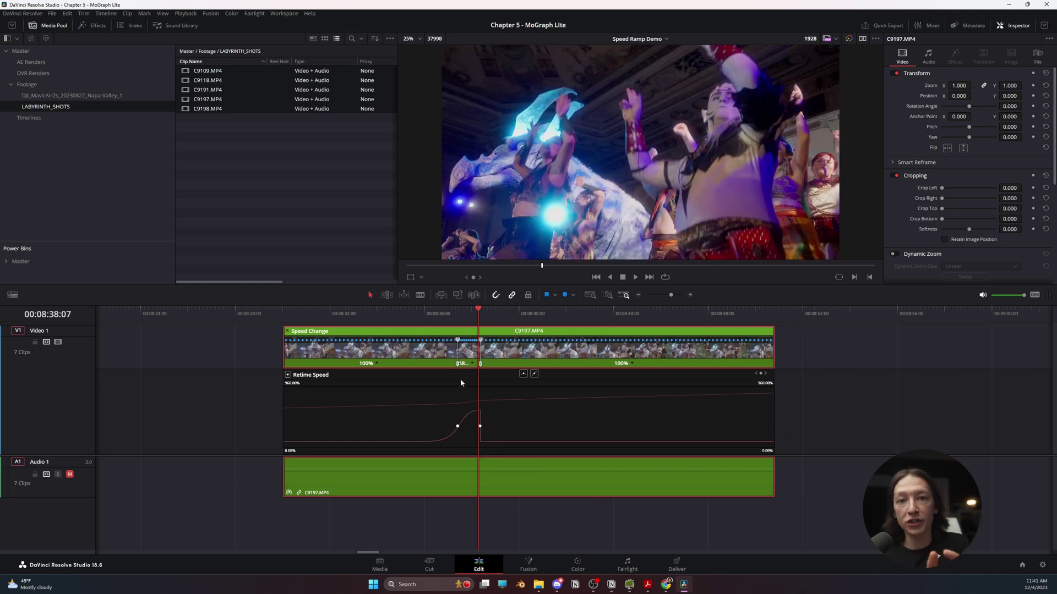
Step: Apply easing to the ramp-up speed keyframe and steepen its curve
click(480, 425)
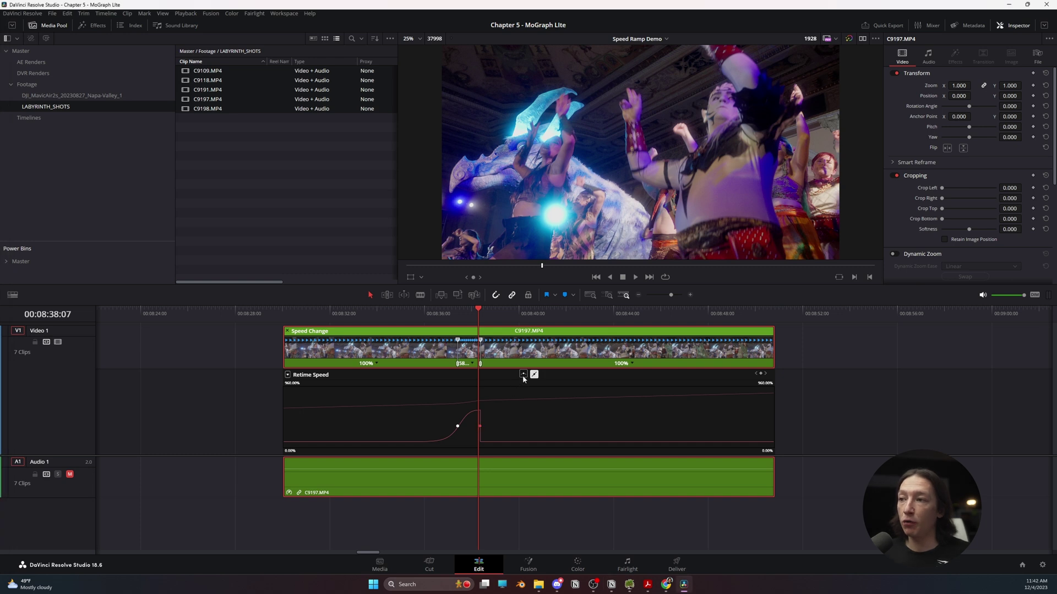
scroll(491, 439, up, 3)
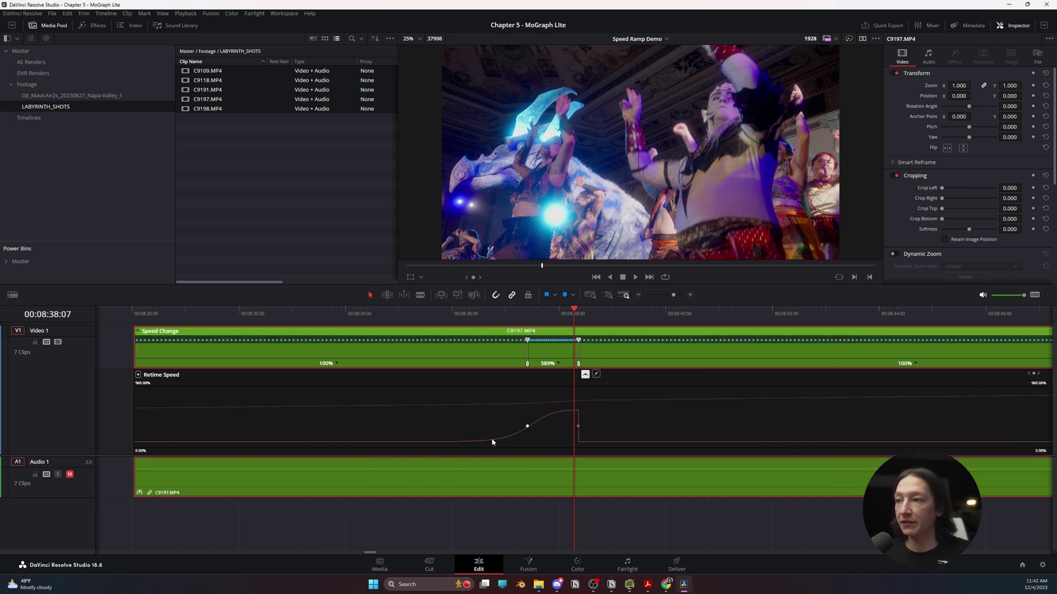
click(580, 426)
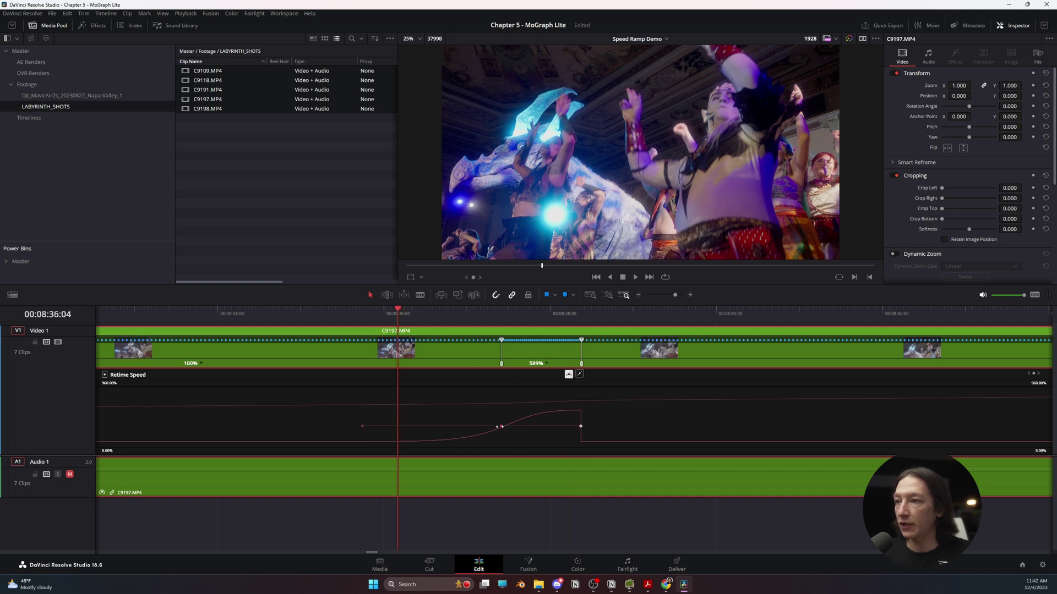
drag(366, 425, 435, 425)
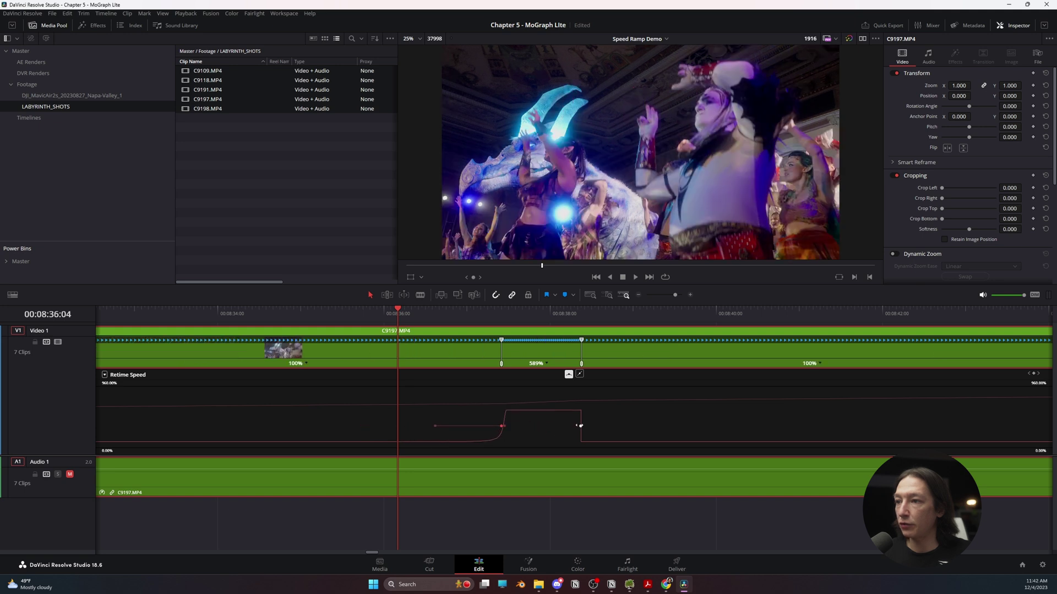
Step: Ease the fast section's end keyframe, extend the 588% section later, and play it back
click(568, 375)
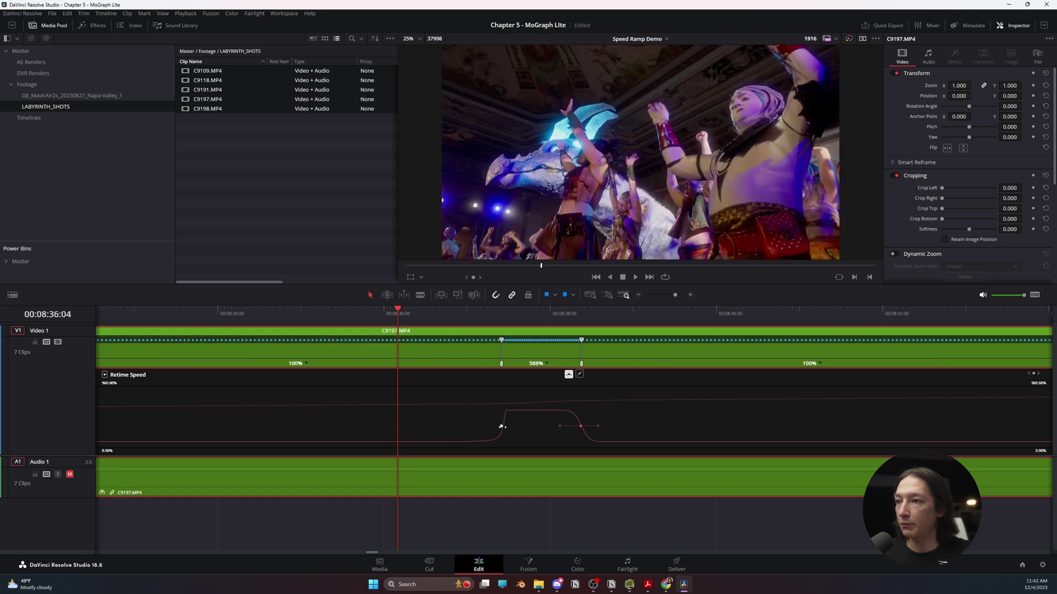
drag(507, 427, 561, 426)
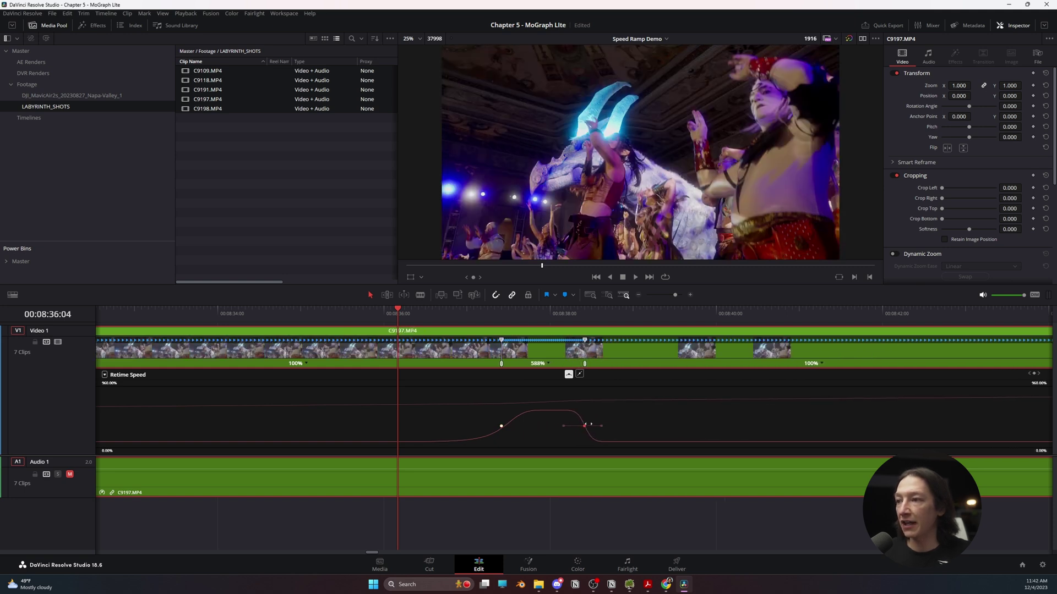
drag(592, 424, 663, 425)
scroll(648, 346, down, 2)
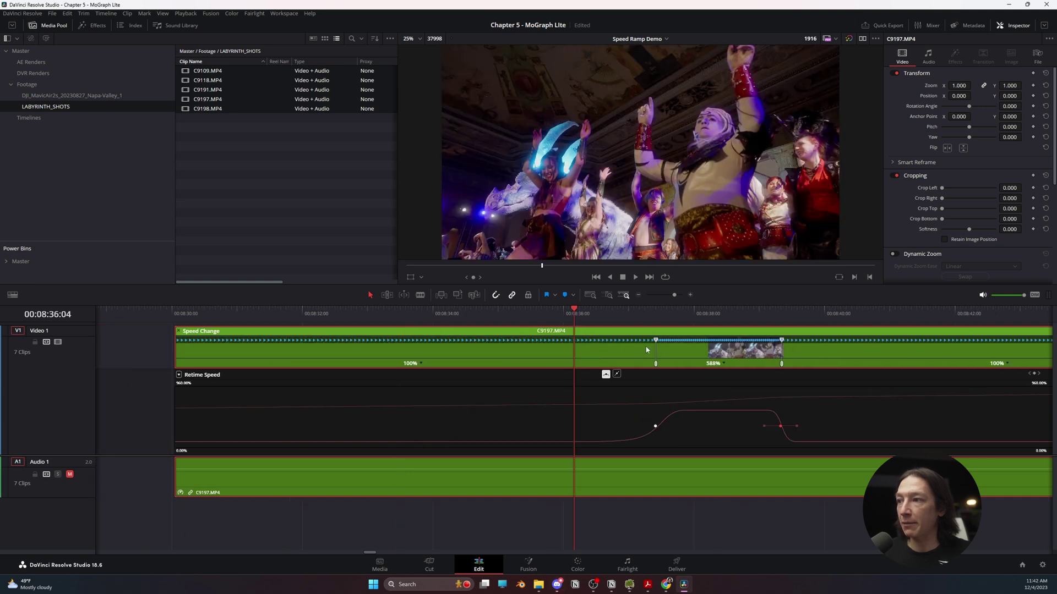
key(space)
Step: Raise the fast section to 1075% with steep ramps, then play back the result
key(space)
scroll(305, 415, down, 3)
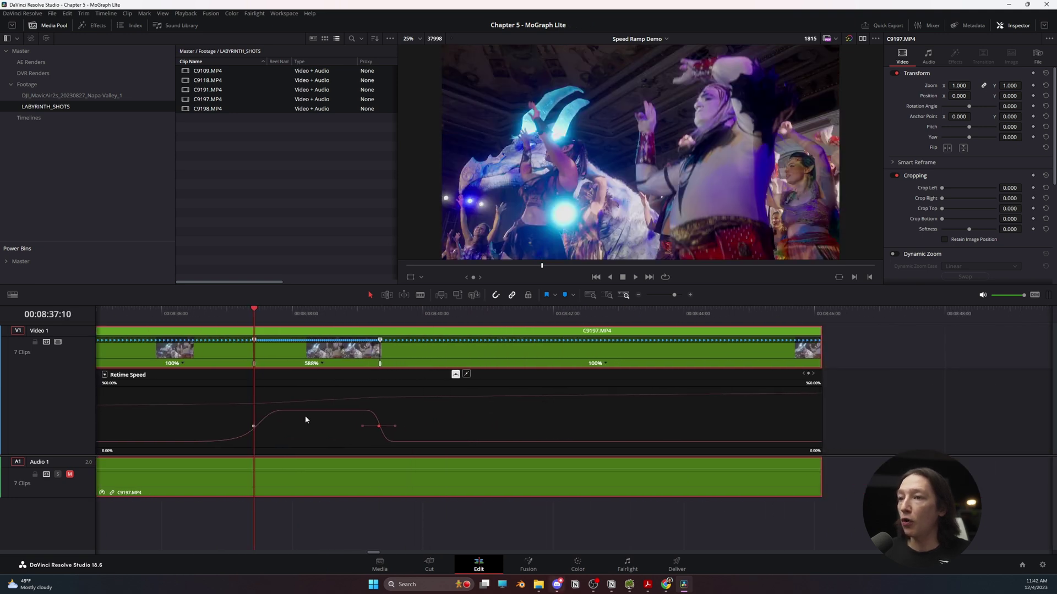
key(space)
key(space)
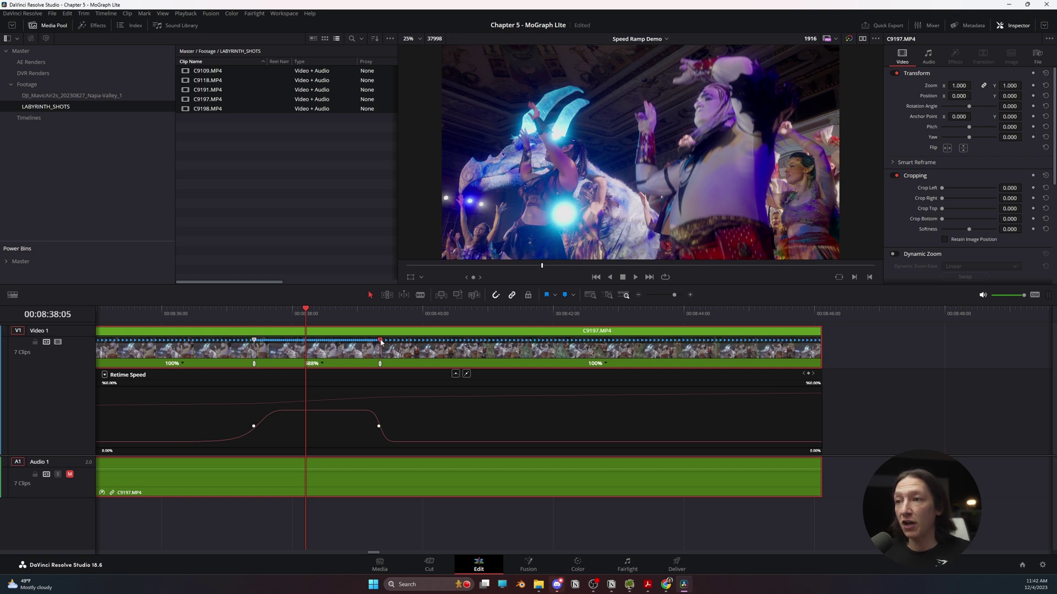
drag(380, 342, 319, 353)
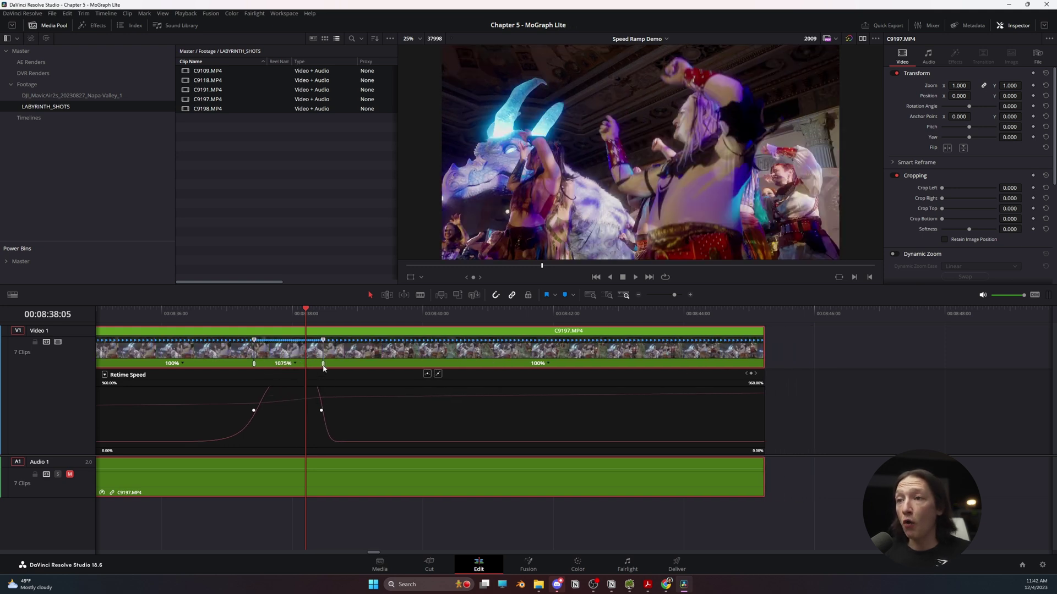
drag(324, 367, 346, 364)
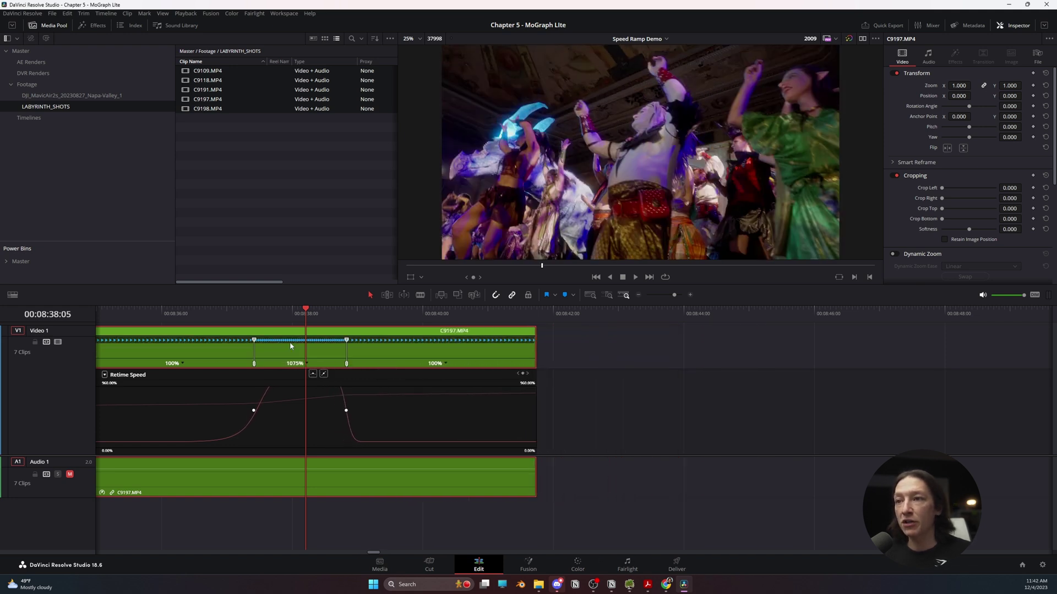
click(246, 313)
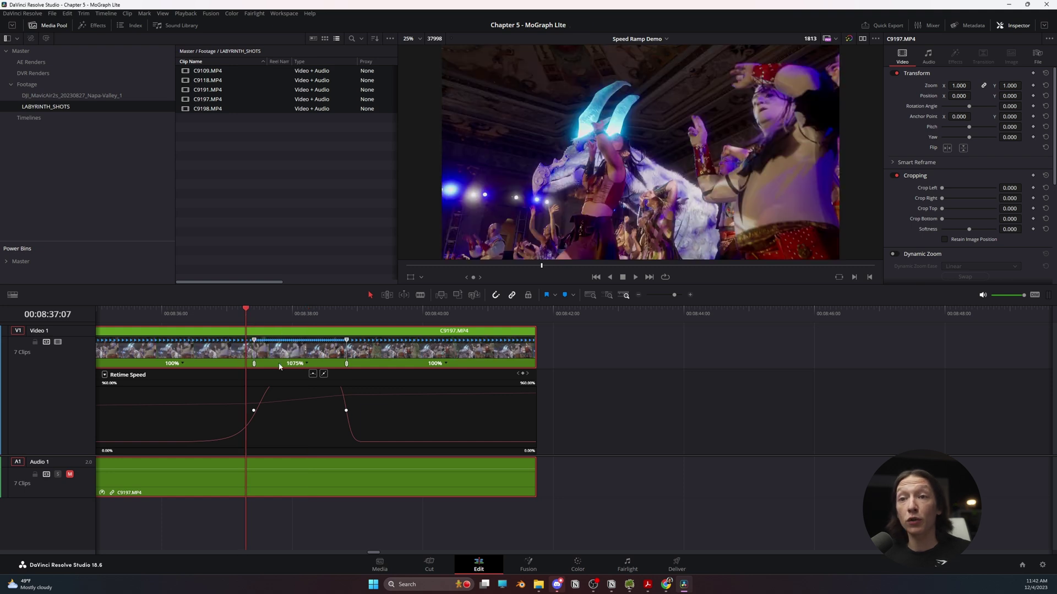
key(space)
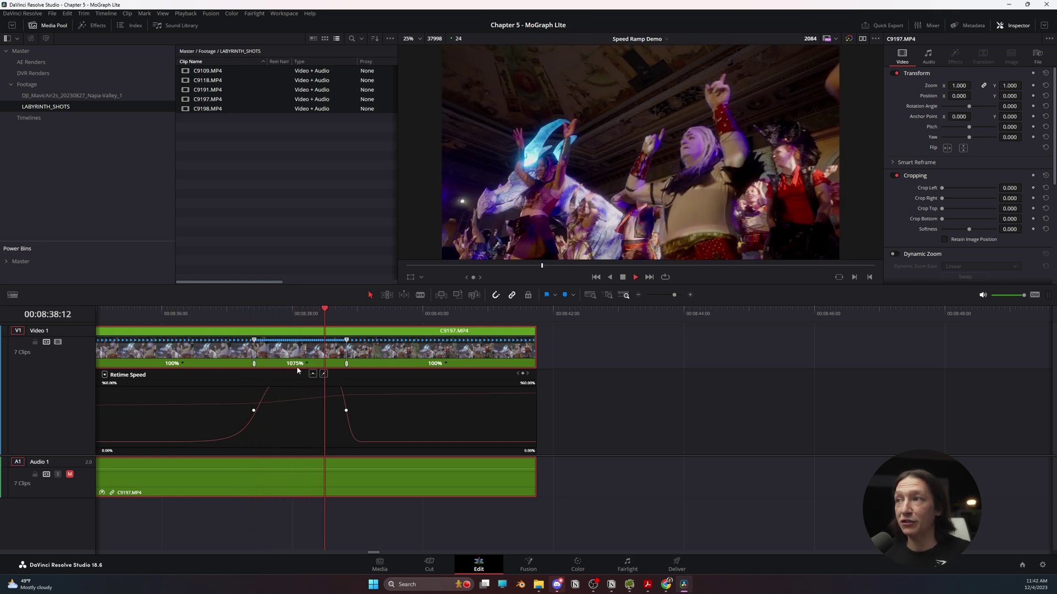
key(space)
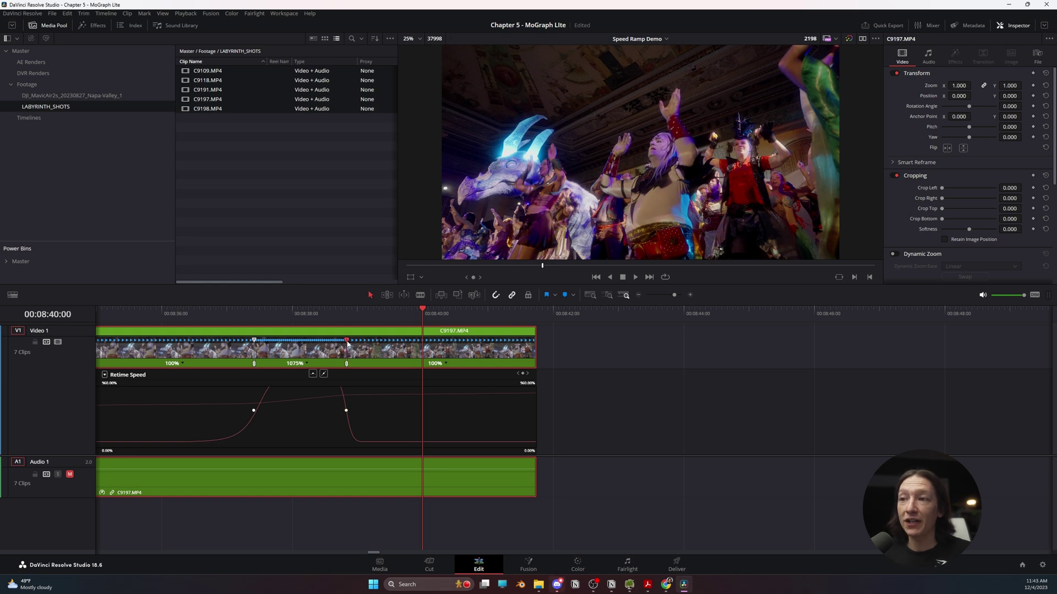
Step: Adjust the retime speed points and curve keyframes until the fast section reads 1179%
drag(348, 344, 395, 367)
click(253, 423)
scroll(381, 432, left, 3)
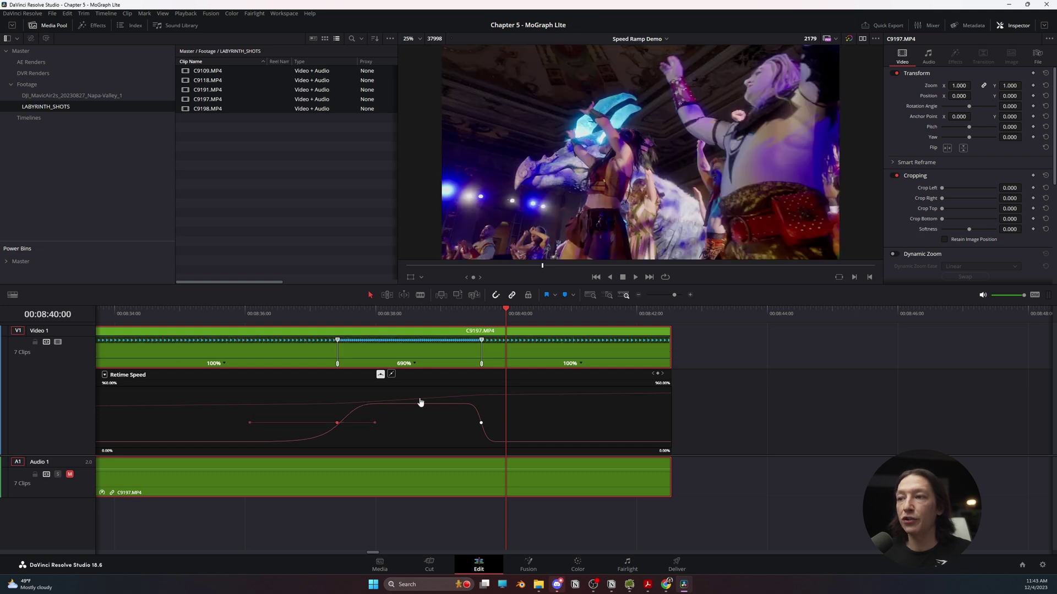
drag(481, 363, 413, 352)
scroll(524, 478, left, 5)
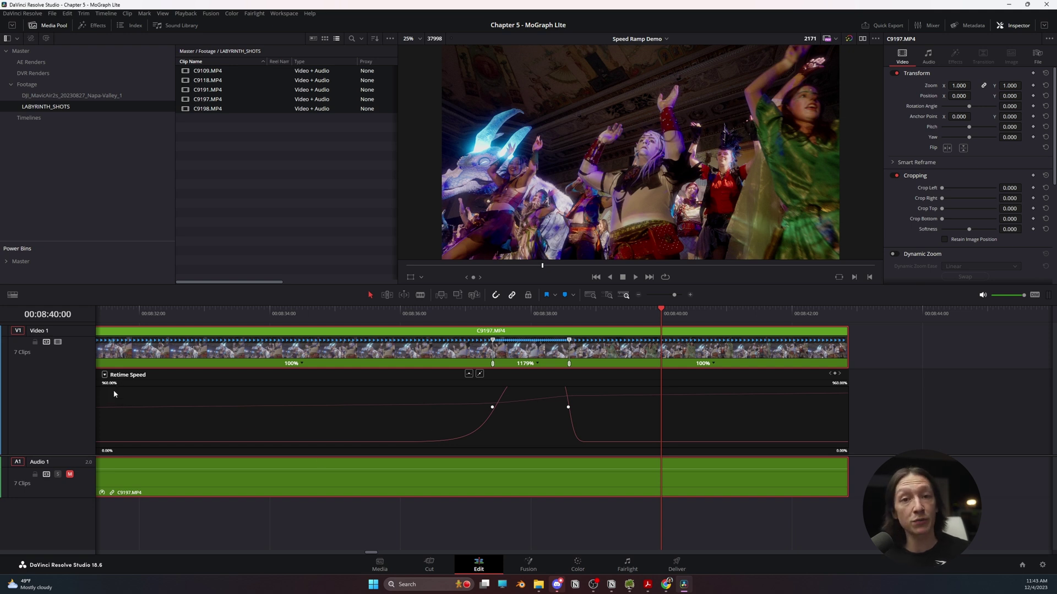
scroll(111, 392, left, 6)
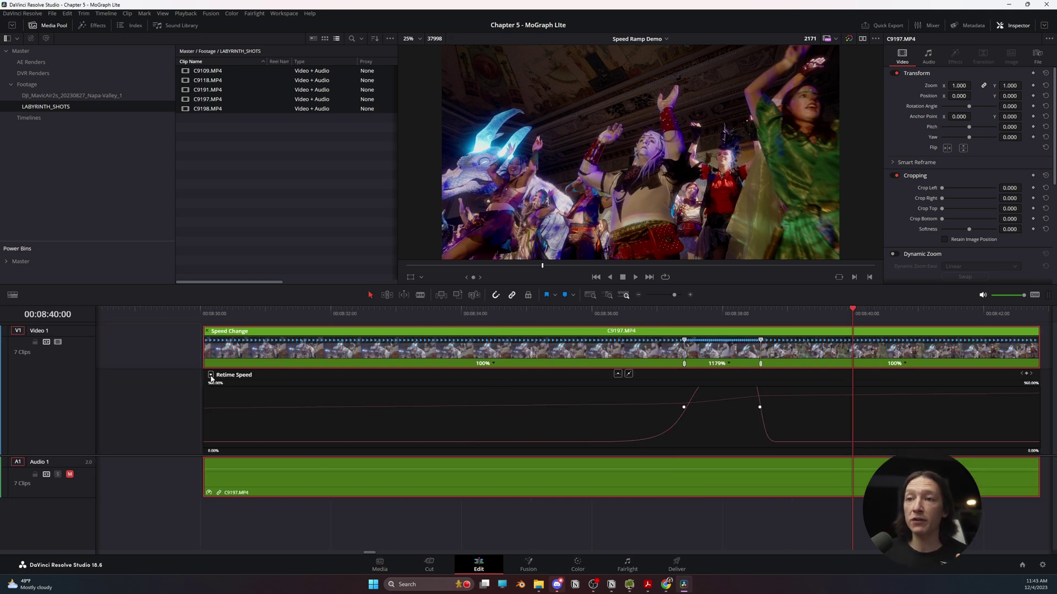
Step: Toggle the Retime Frame and Retime Speed curves, ending with the Retime Speed curve shown
click(211, 376)
click(232, 587)
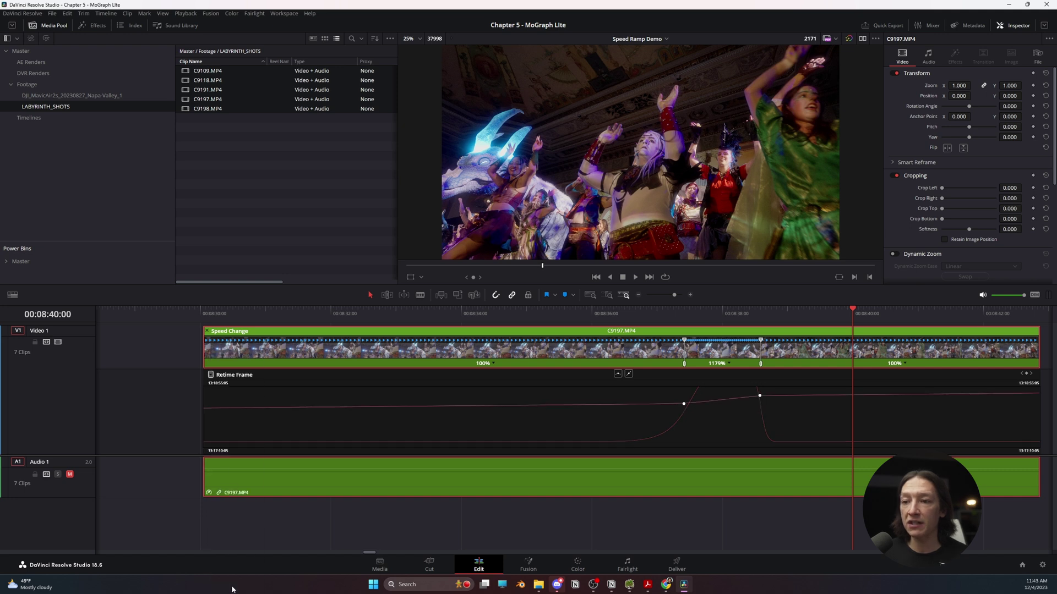
click(211, 376)
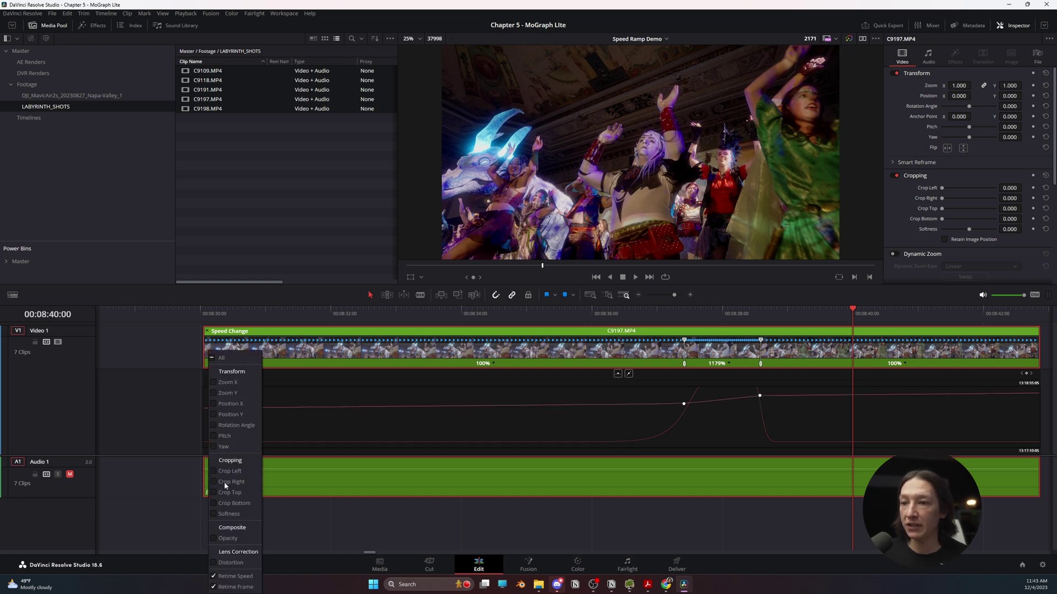
click(215, 587)
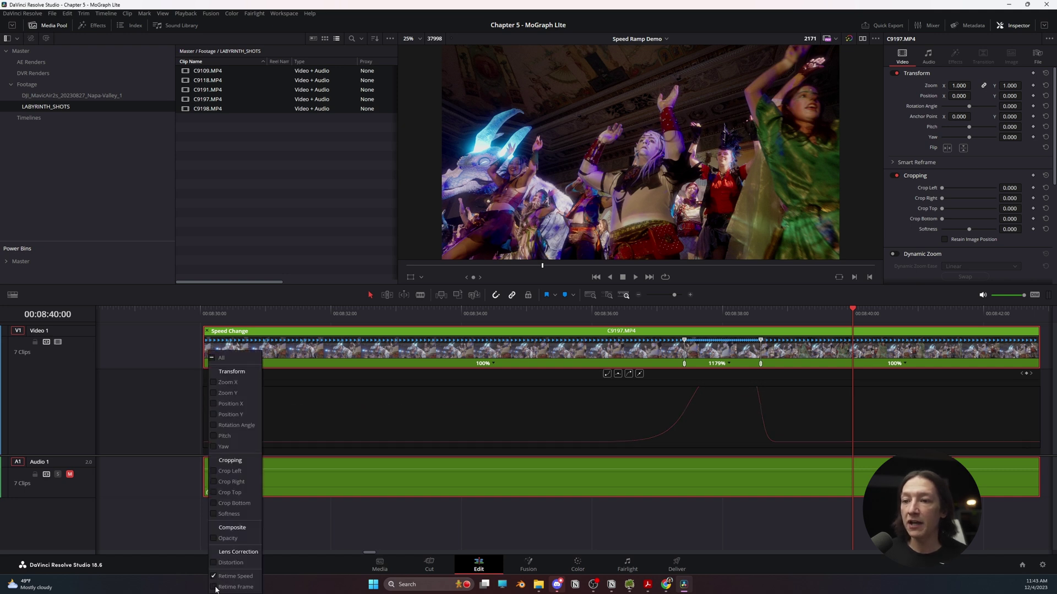
click(302, 423)
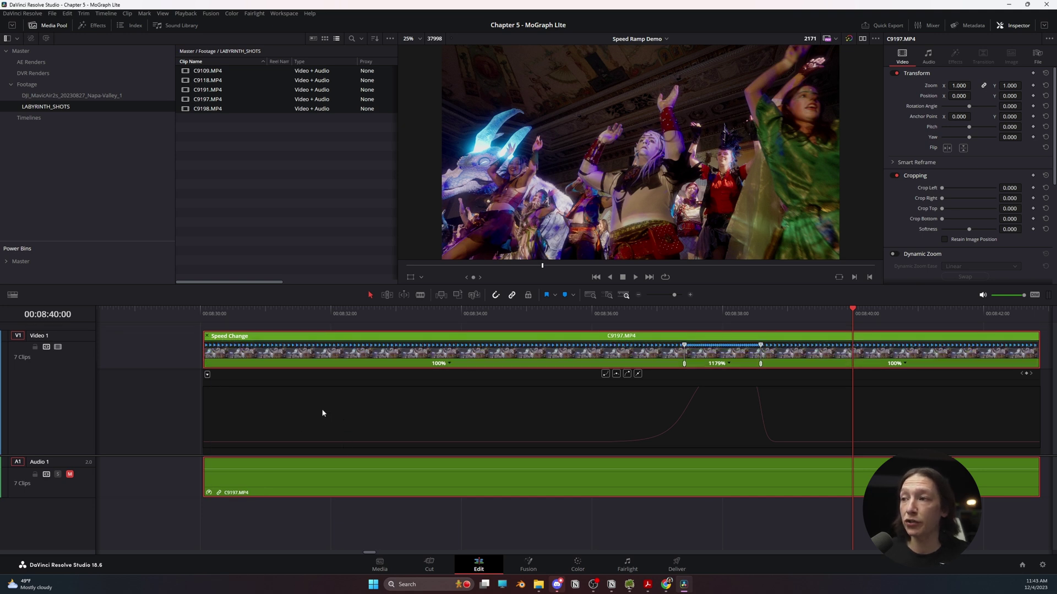
click(211, 375)
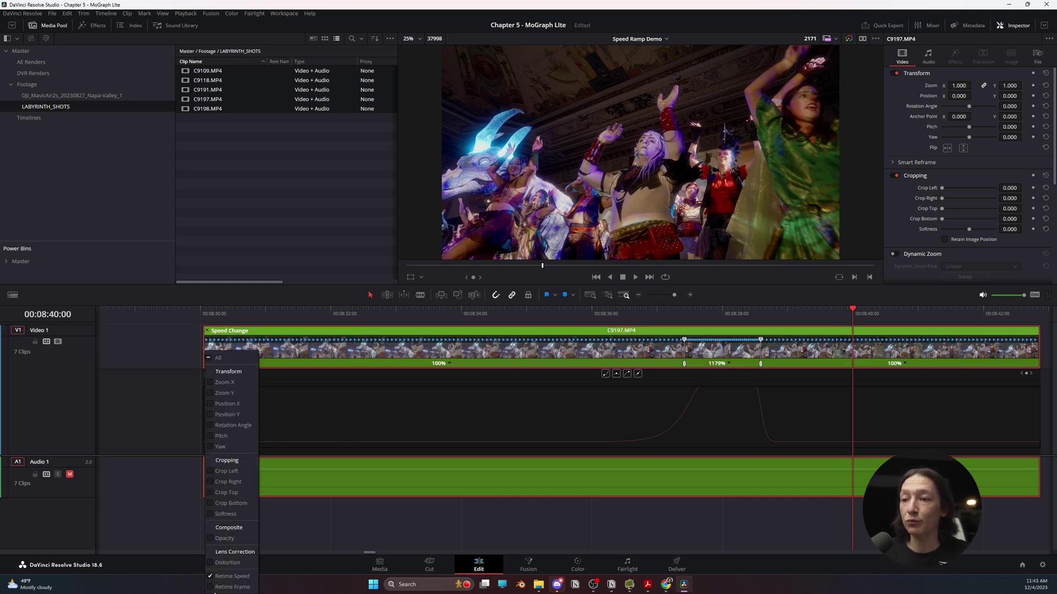
click(210, 576)
click(210, 587)
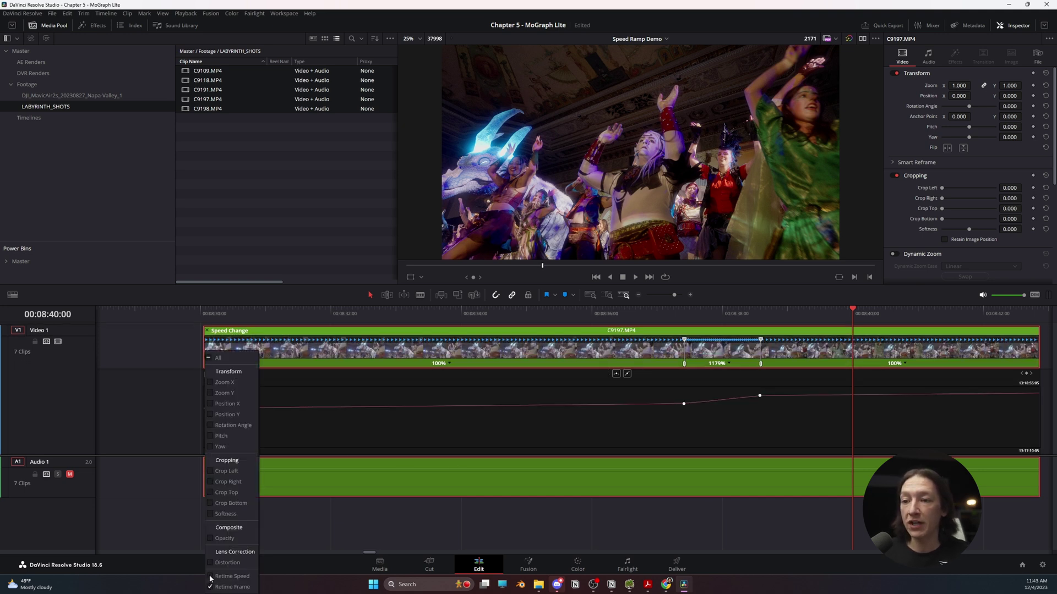
click(210, 576)
click(242, 422)
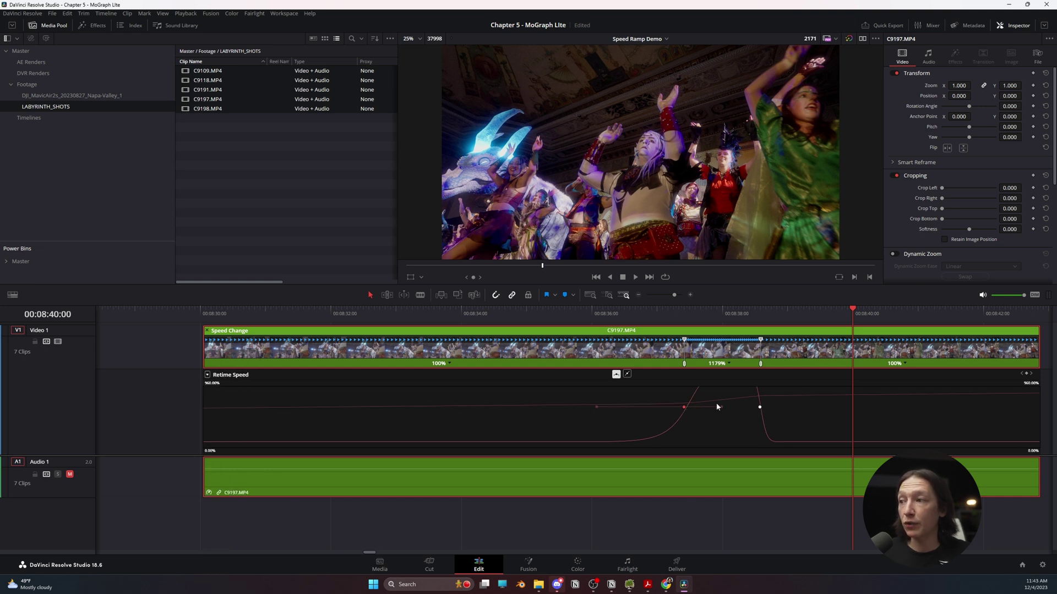
Step: Fine-tune the speed curve's ease-out and play back the 1179% ramp
drag(707, 407, 711, 407)
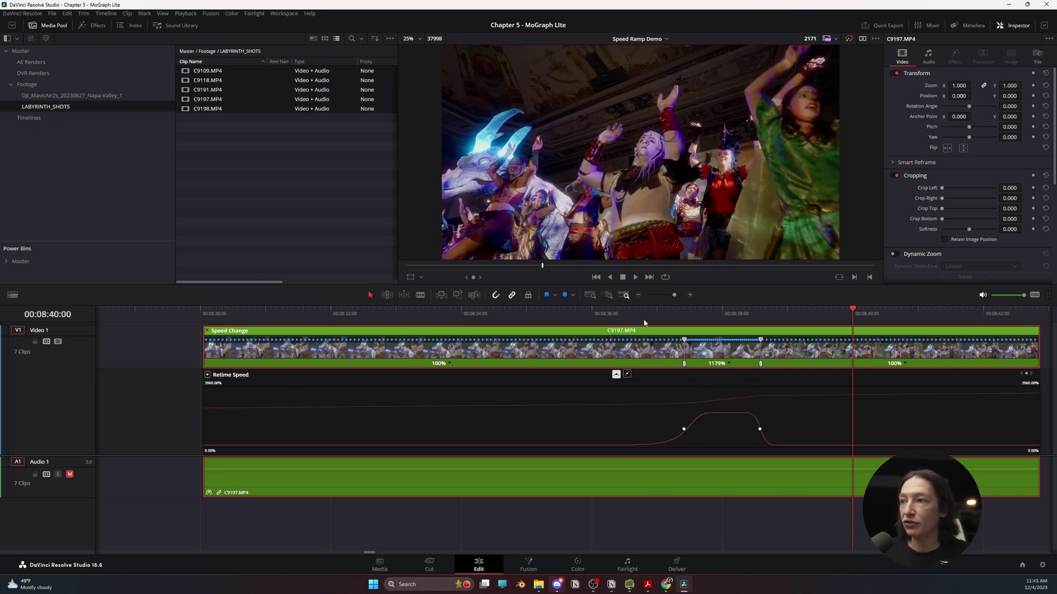
click(633, 317)
key(space)
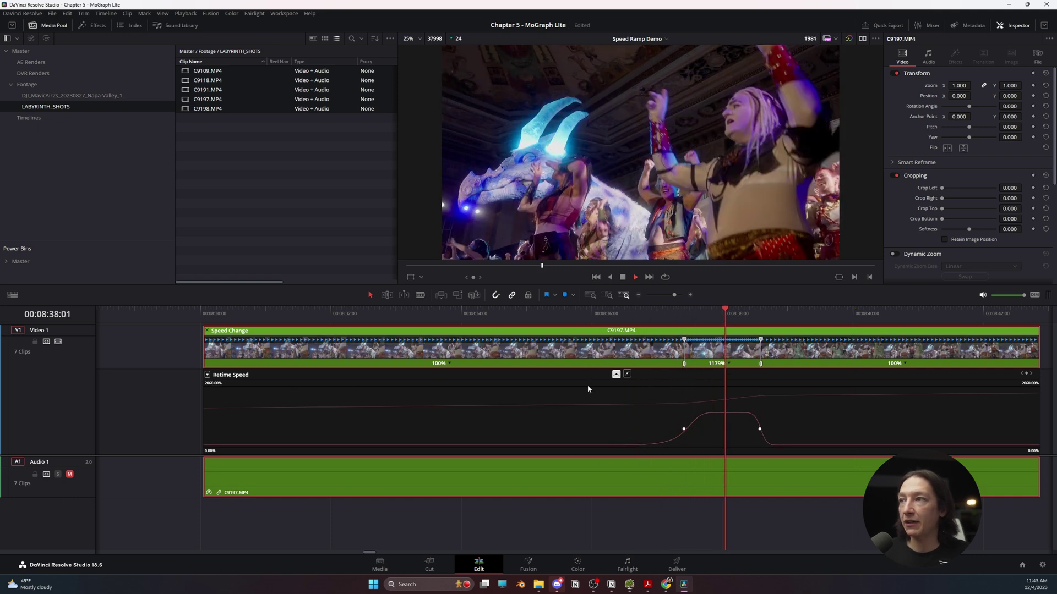
key(space)
scroll(496, 401, right, 3)
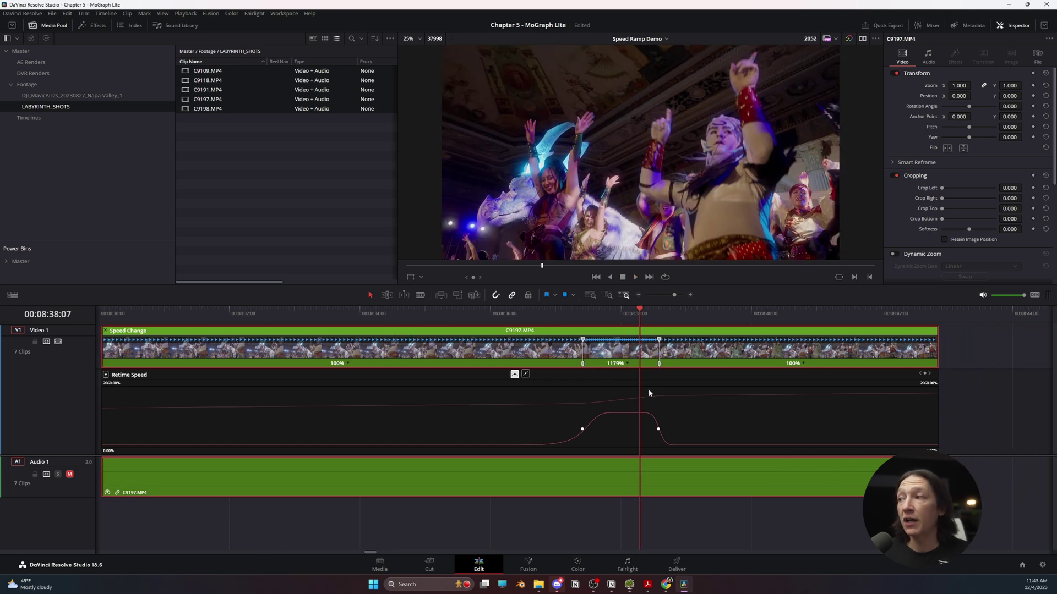
scroll(320, 410, down, 2)
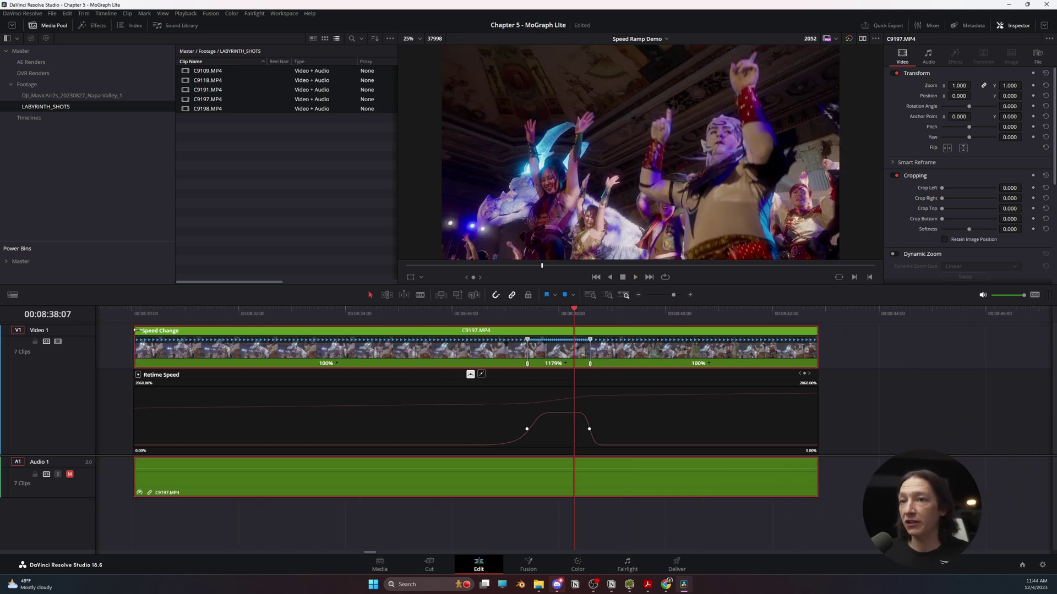
Step: Hide C9197's Retime Controls speed bar with Ctrl+R and scrub through the ramp
key(ctrl+r)
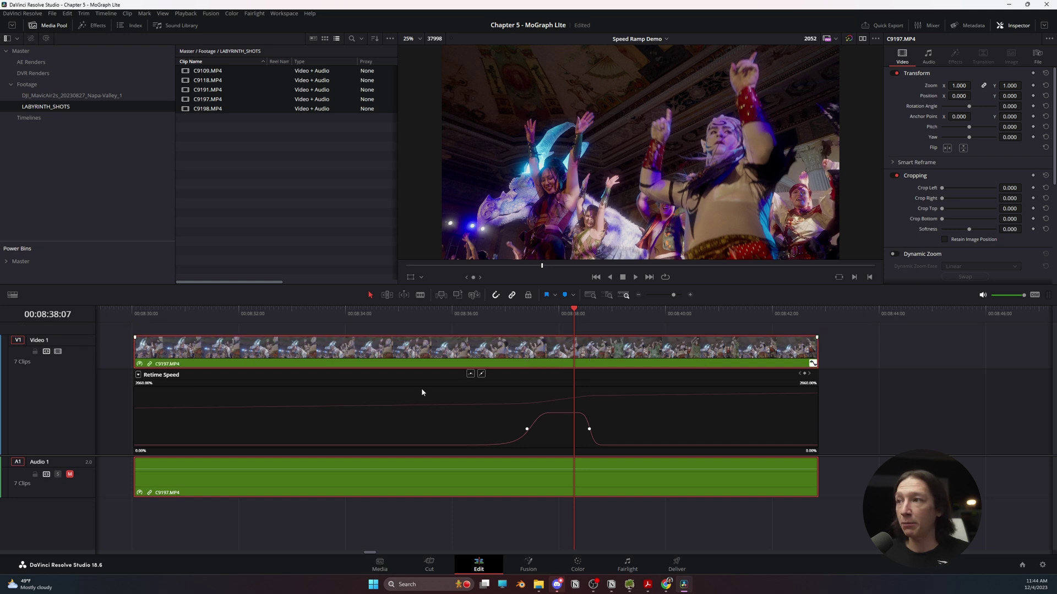
click(521, 315)
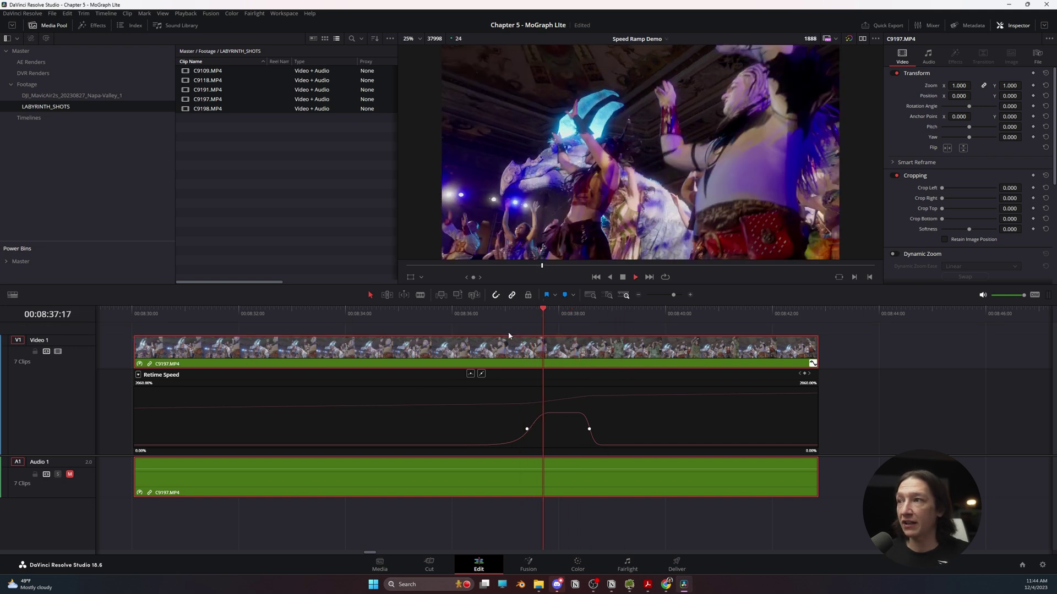
key(space)
right_click(342, 345)
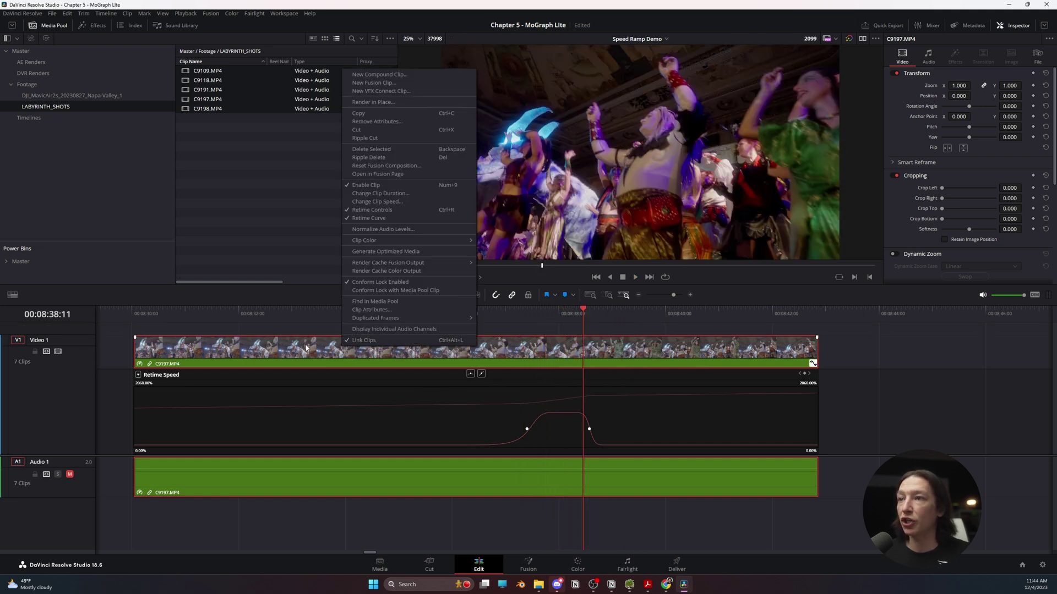
click(285, 355)
drag(389, 317, 571, 344)
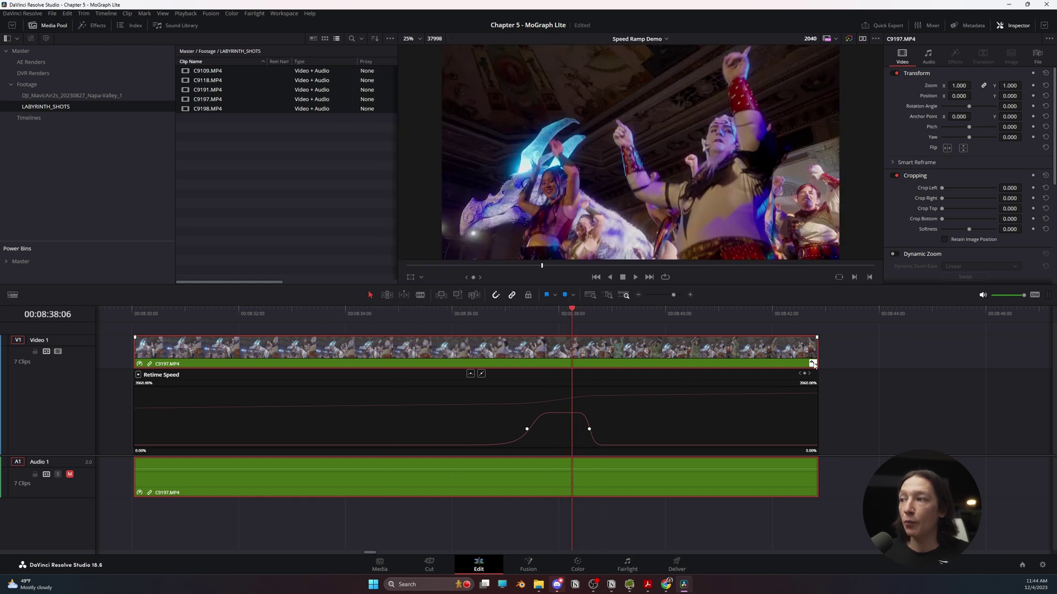
Step: Close the Retime Speed curve under the clip and play the ramp back
click(812, 364)
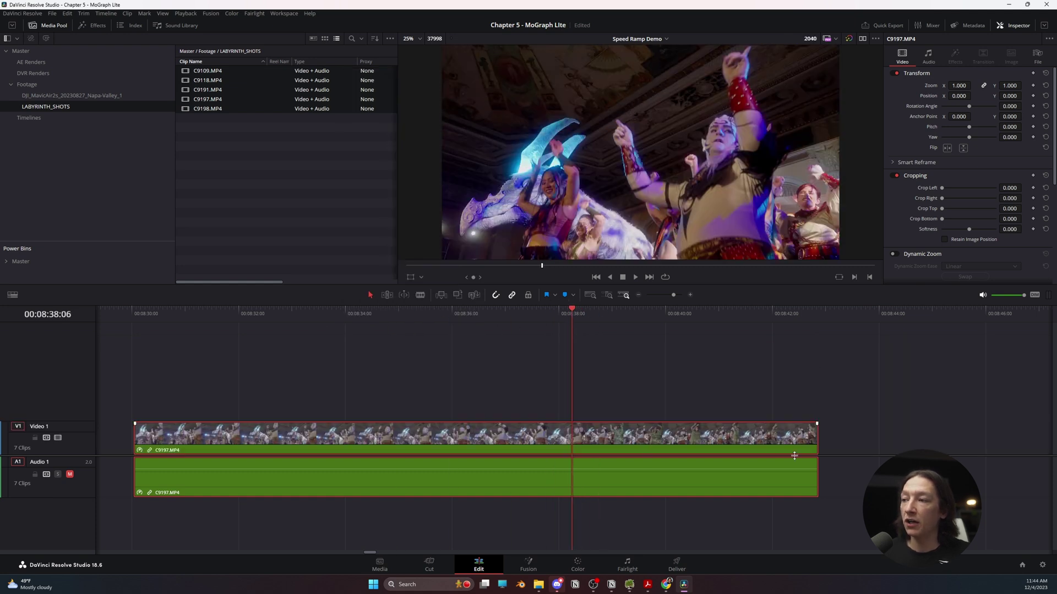
click(471, 322)
key(space)
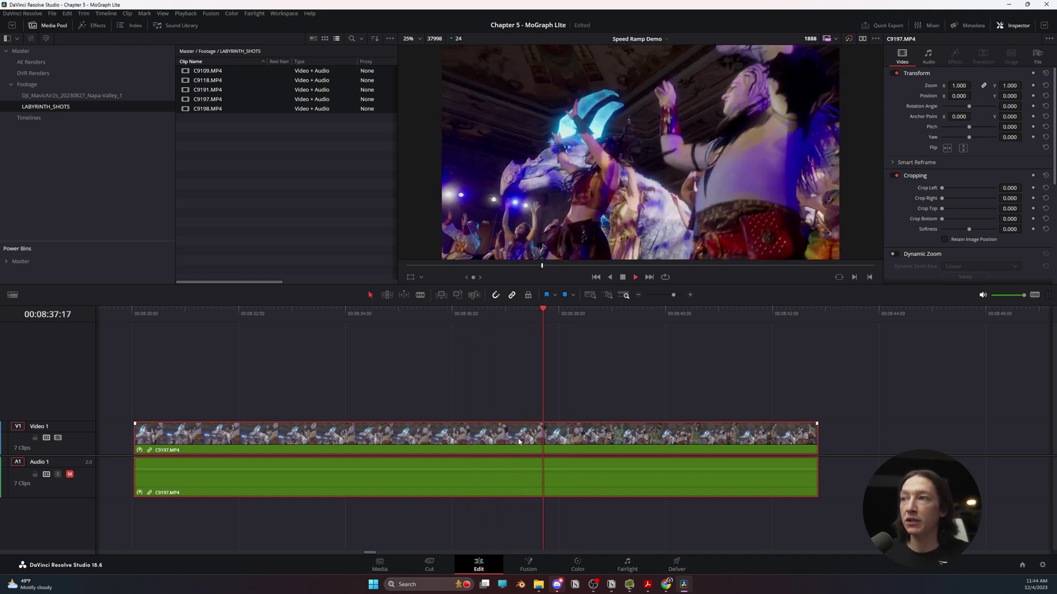
key(space)
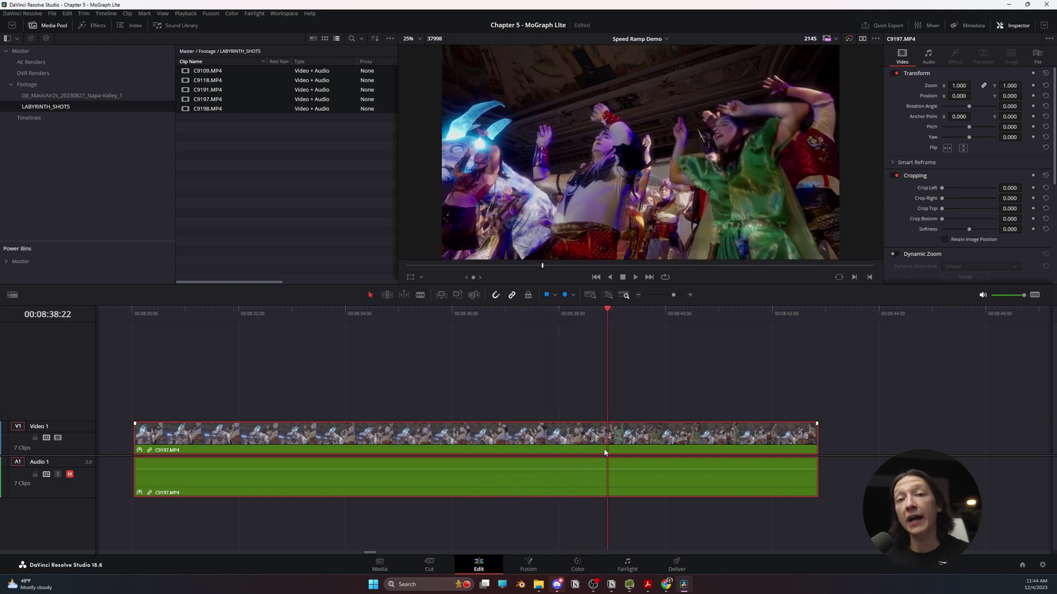
scroll(356, 412, down, 3)
Step: Turn Retime Curve and Retime Controls back on for C9197.MP4
scroll(380, 432, up, 3)
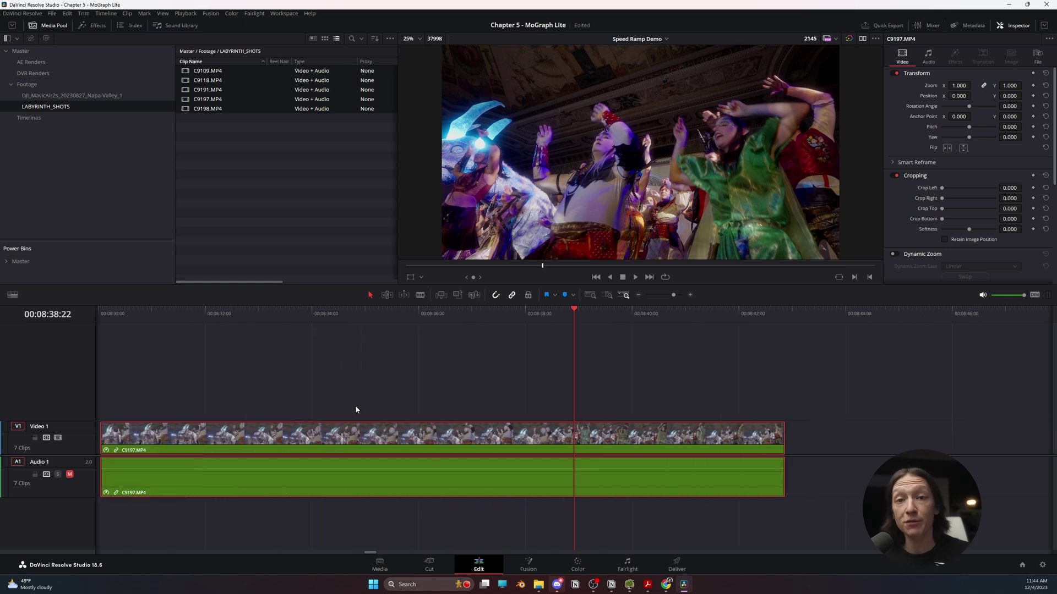
right_click(372, 438)
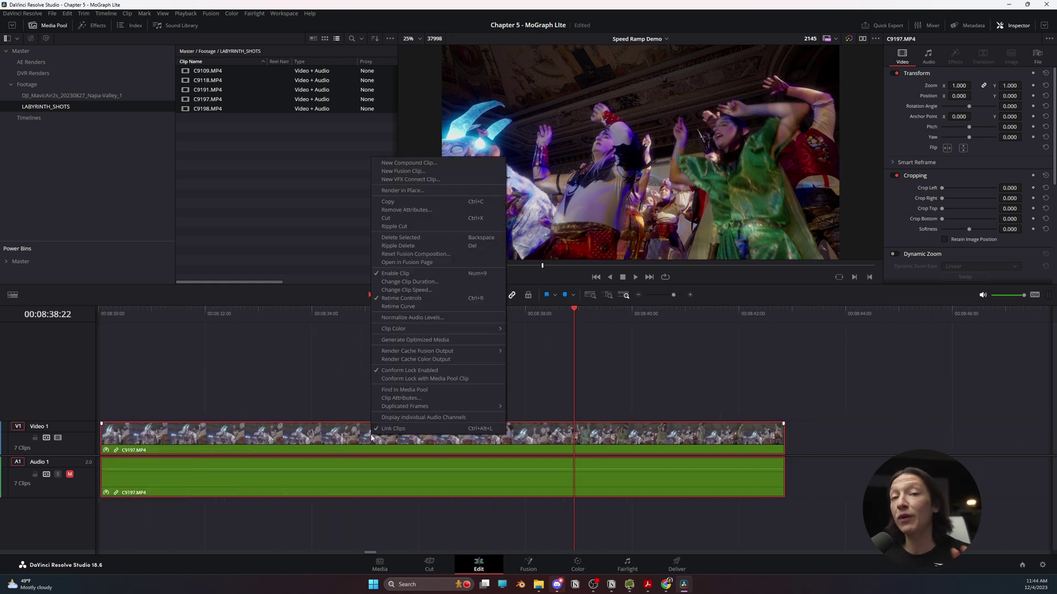
click(401, 307)
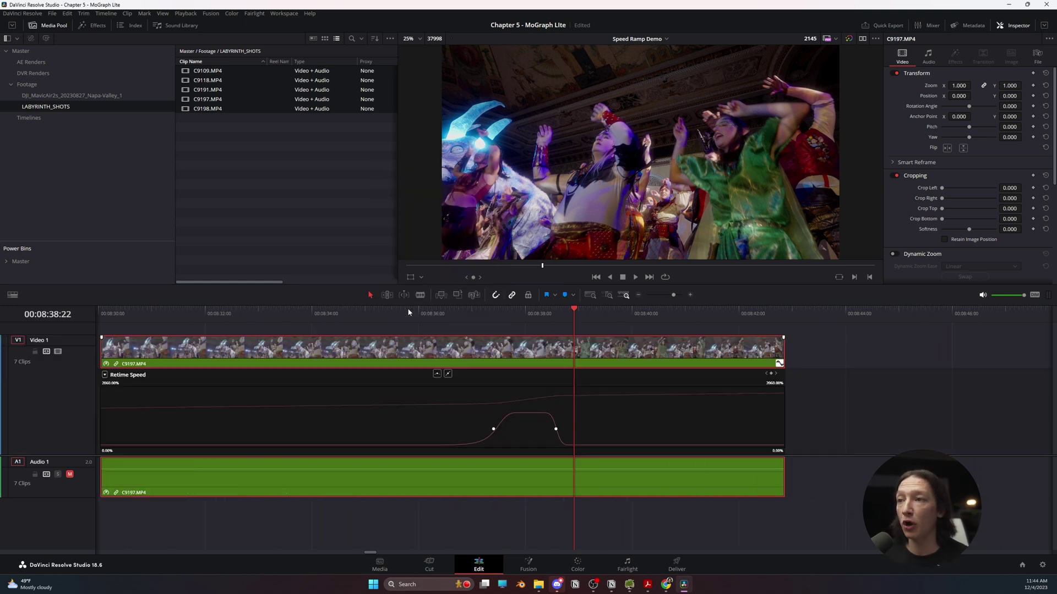
right_click(408, 348)
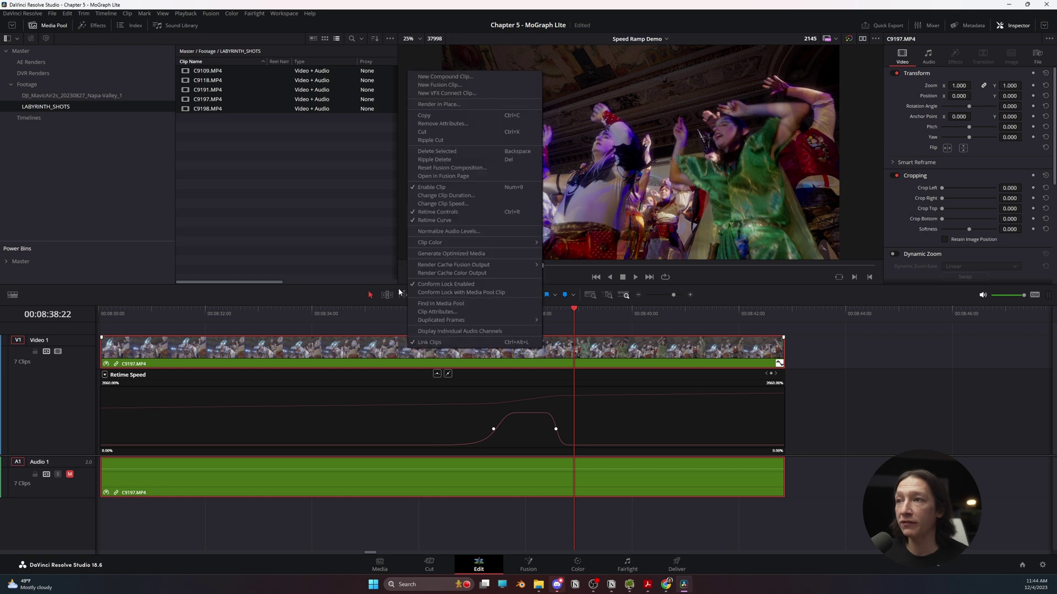
click(431, 213)
right_click(416, 348)
click(440, 209)
Step: Scrub and play back the 100%–1179%–100% speed ramp
click(442, 319)
scroll(531, 402, down, 5)
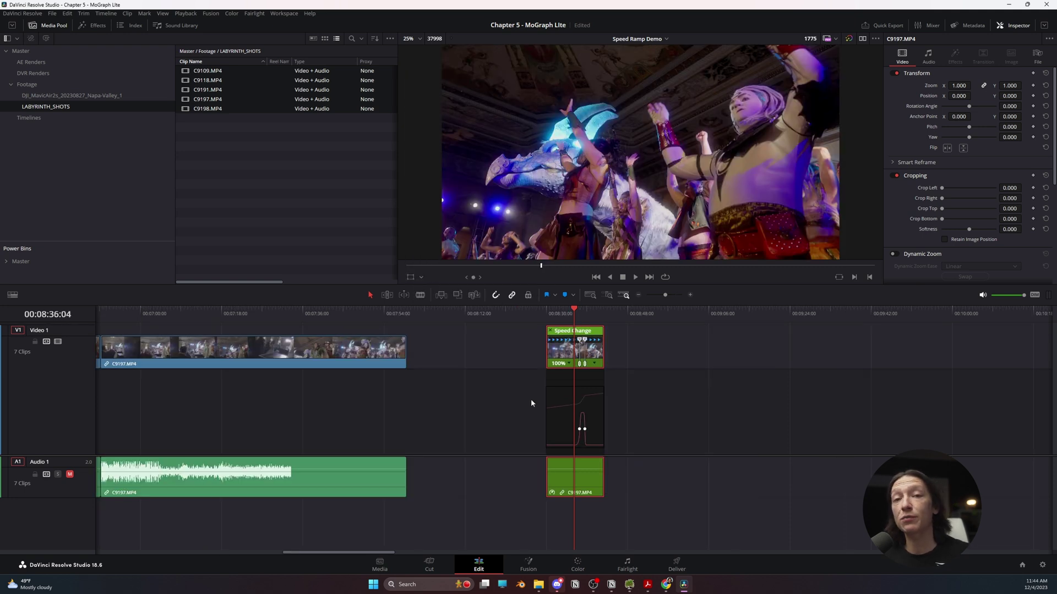
scroll(604, 375, up, 5)
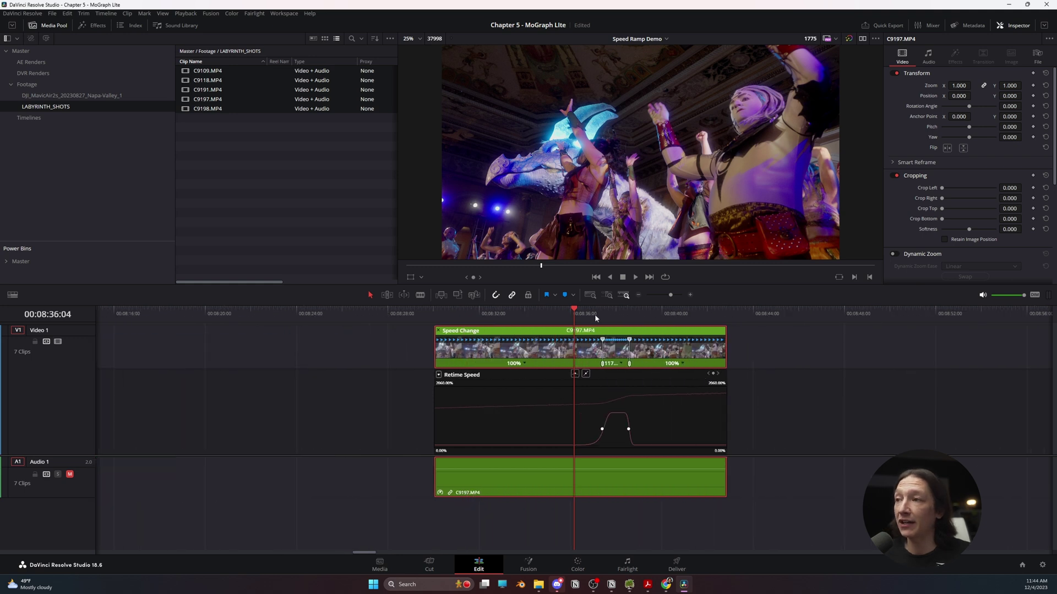
mouse_move(596, 314)
mouse_down()
mouse_move(618, 313)
mouse_move(602, 314)
mouse_up()
key(space)
key(space)
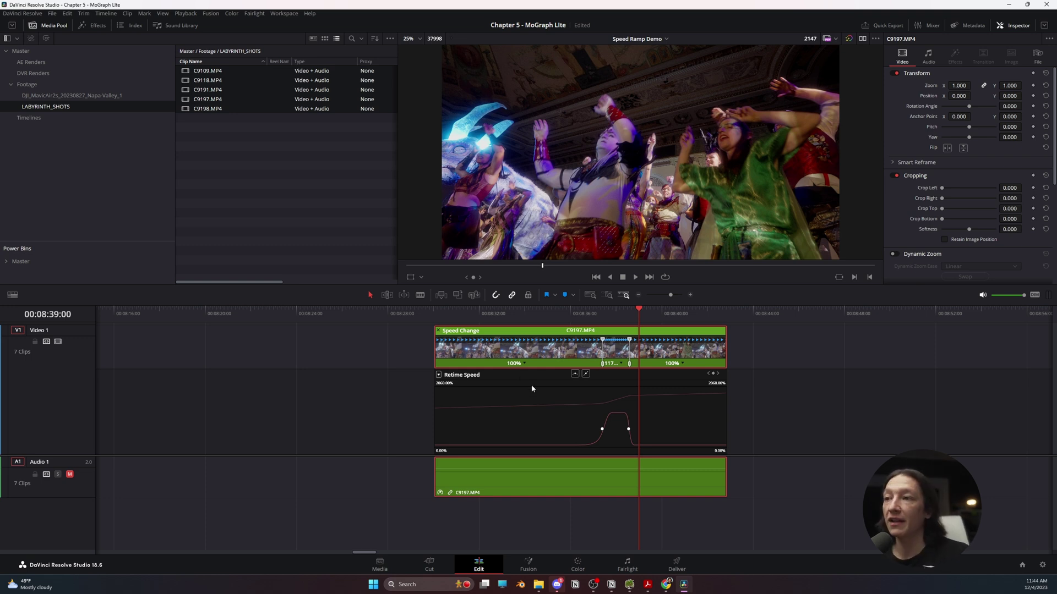
Step: Untick Retime Curve and Retime Controls on C9197.MP4
scroll(465, 363, up, 3)
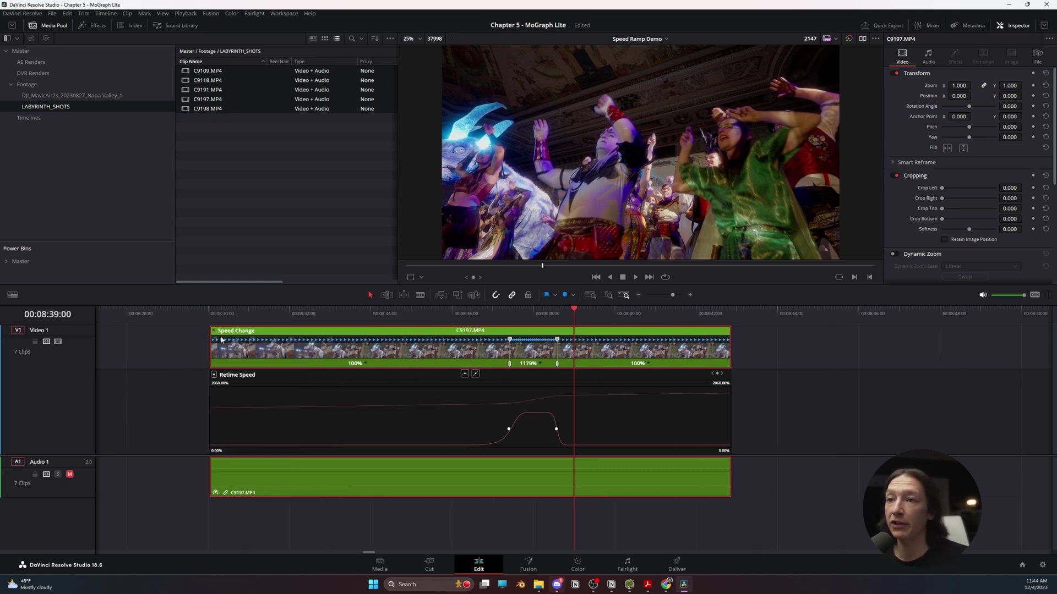
right_click(355, 357)
click(389, 236)
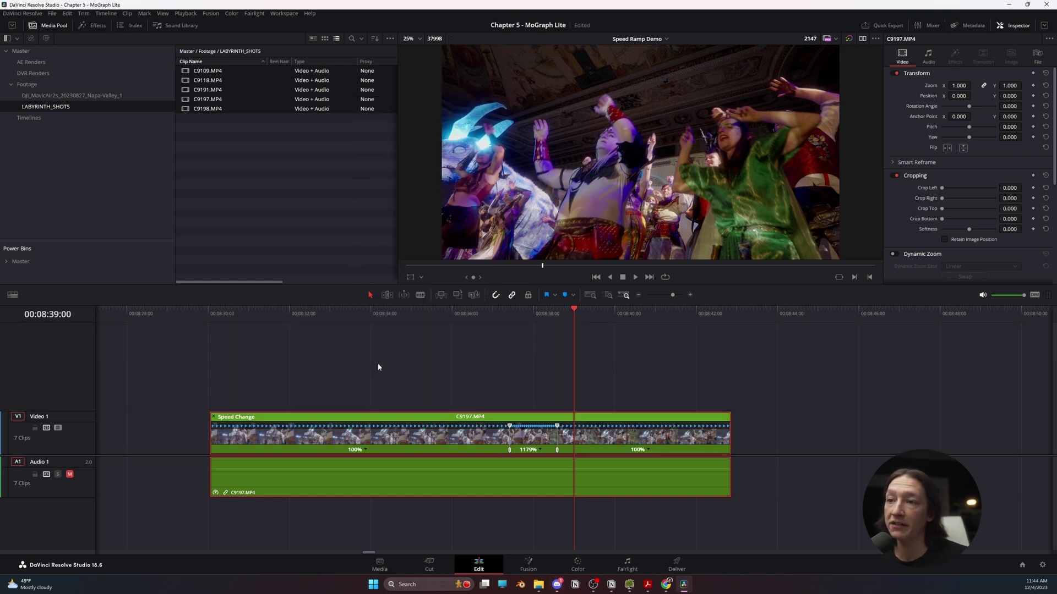
right_click(363, 447)
click(393, 311)
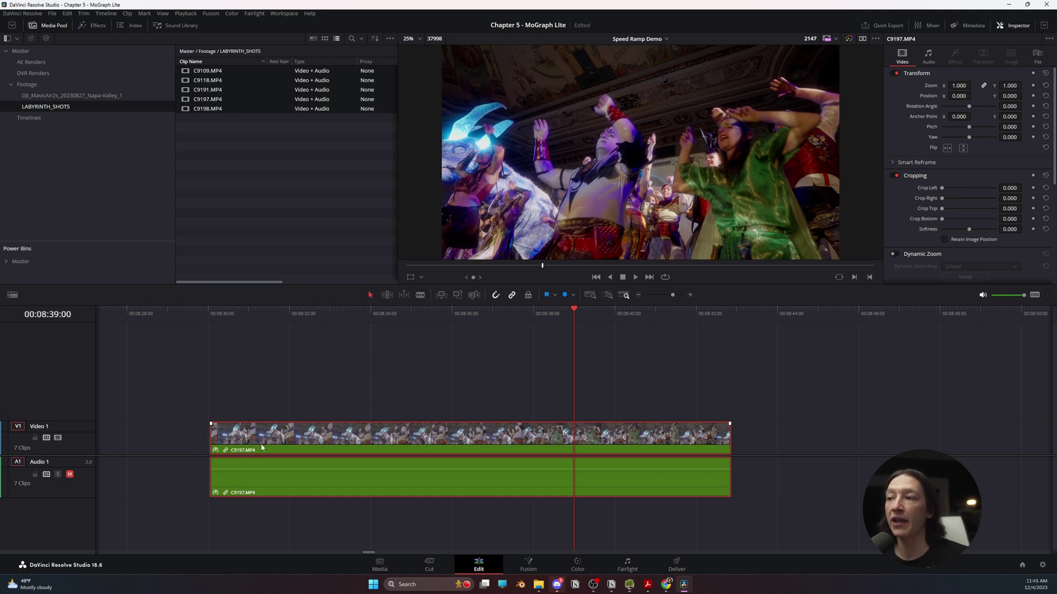
Step: Return the playhead to the start of the timeline
click(230, 317)
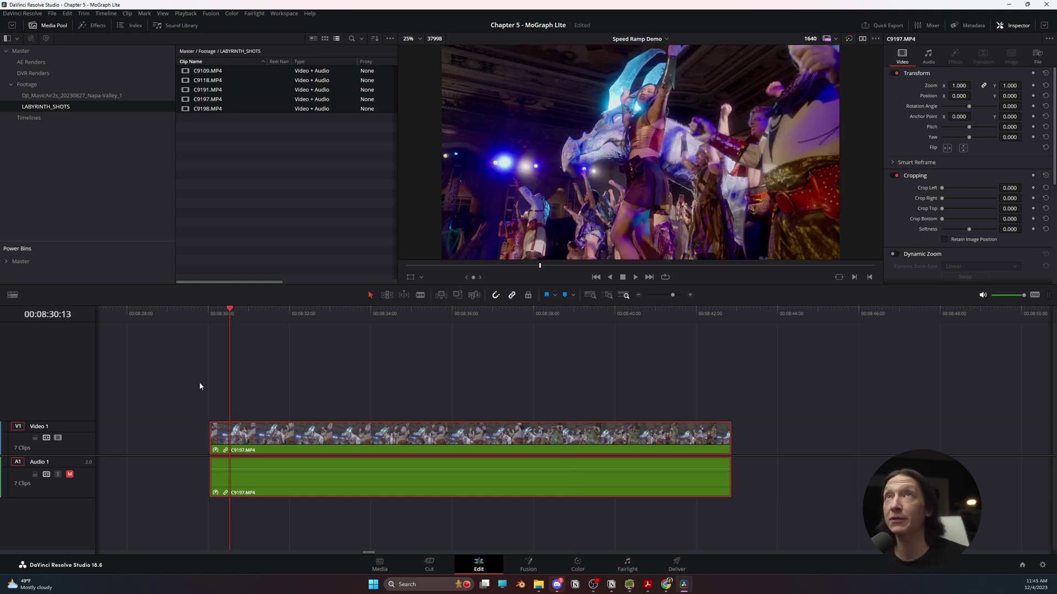
scroll(260, 399, down, 3)
key(Home)
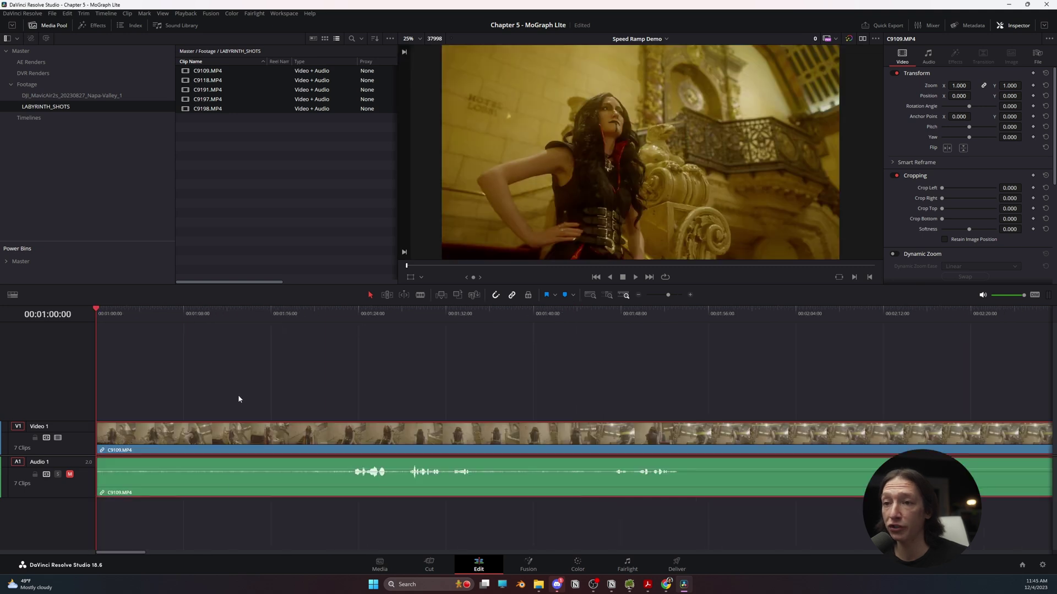
scroll(341, 440, down, 4)
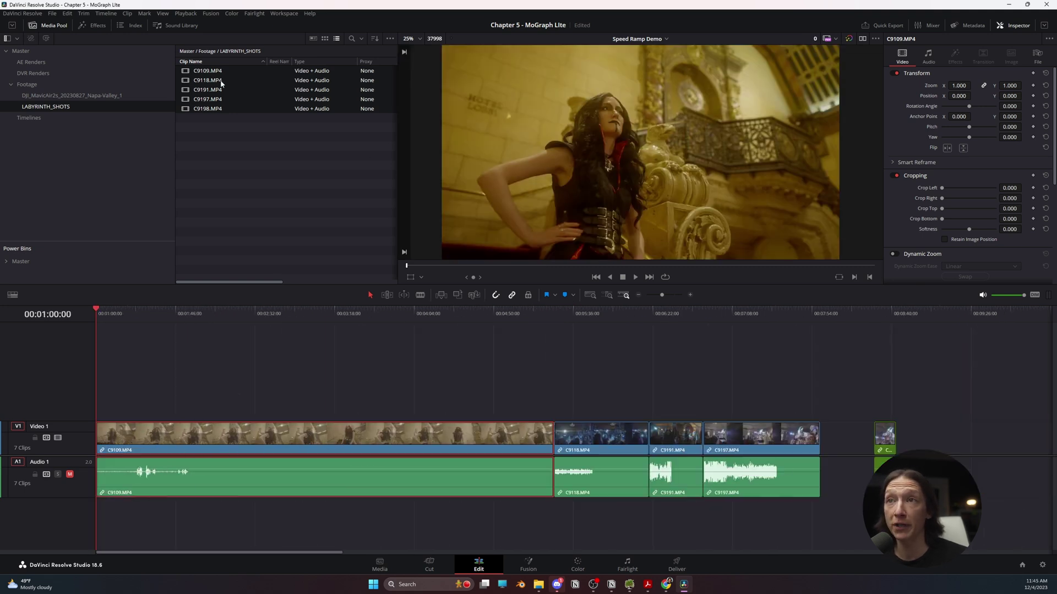
Step: Play back part of clip C9109 to review it
click(230, 315)
key(space)
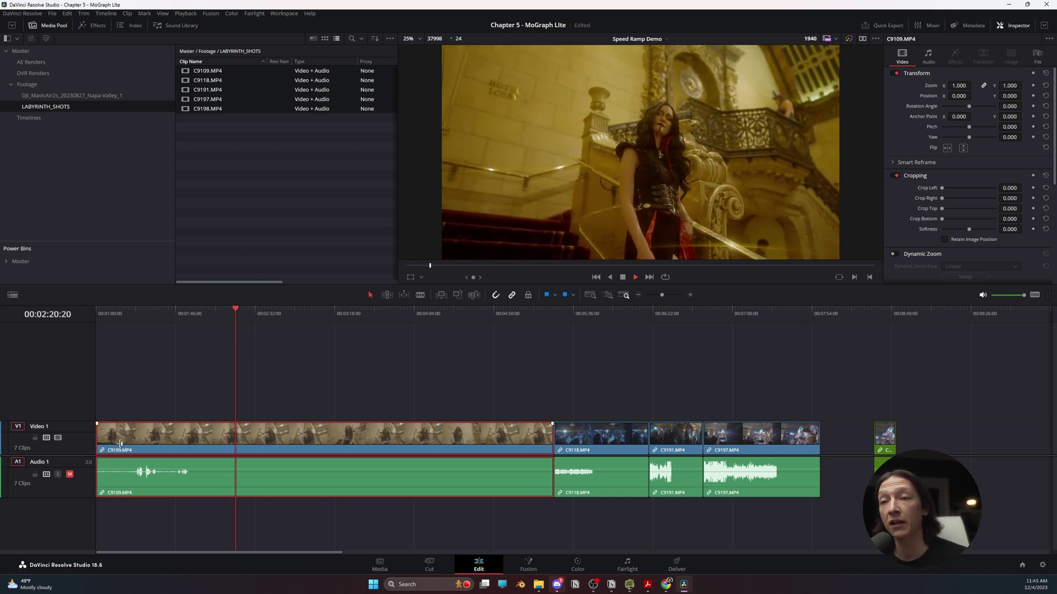
key(space)
Step: Show C9109's Retime Curve and Retime Controls, then speed it up to 145%
right_click(264, 447)
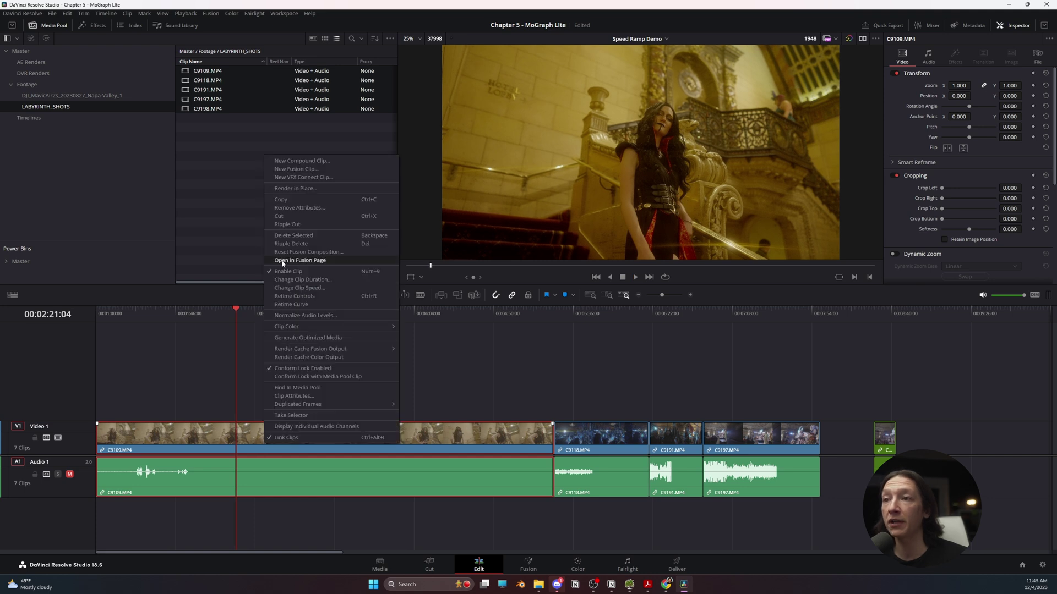
click(291, 304)
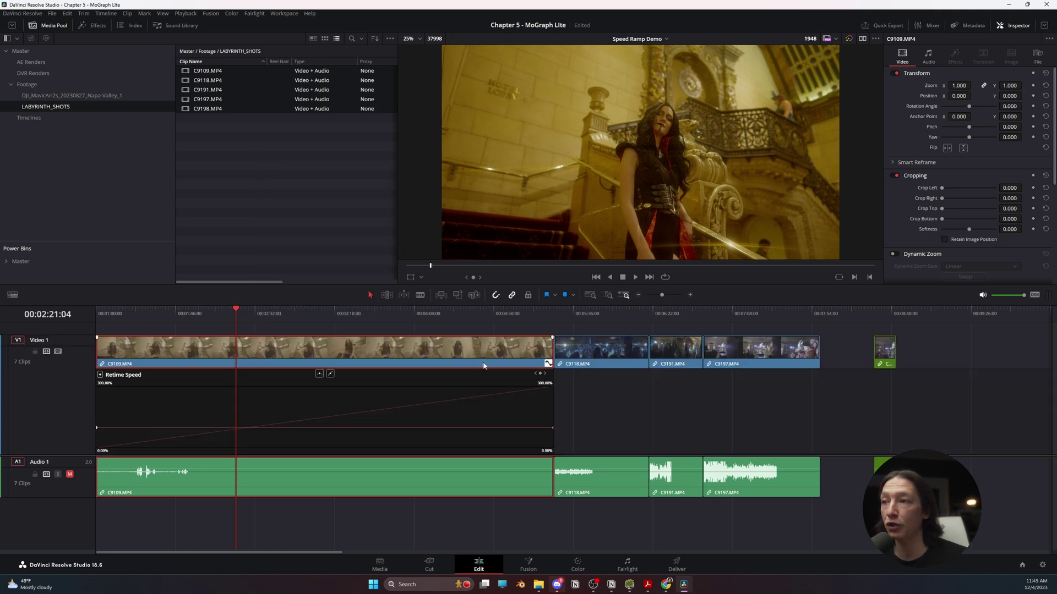
right_click(235, 348)
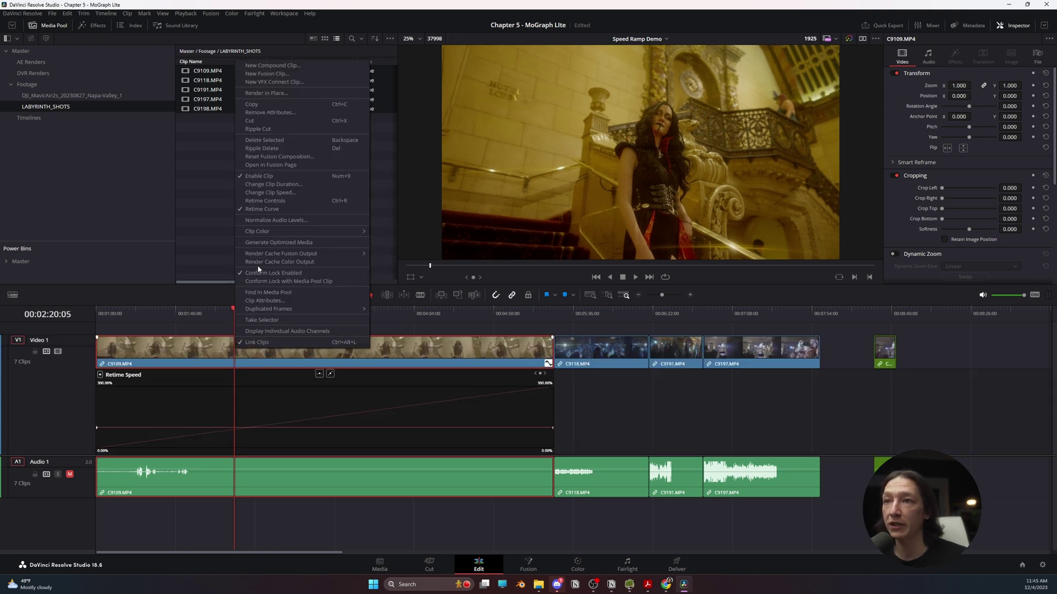
click(262, 203)
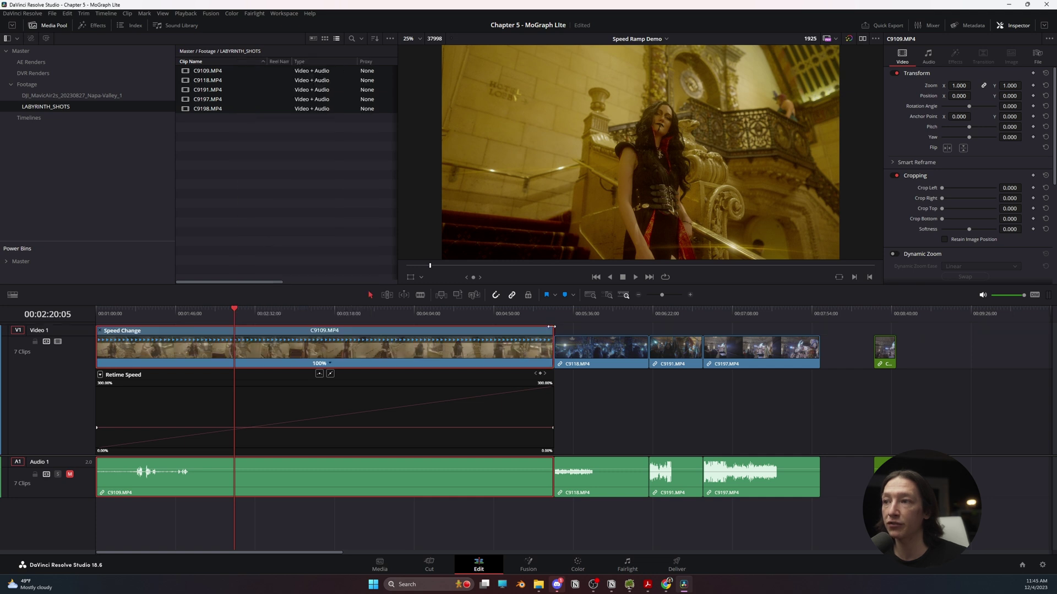
drag(552, 332, 411, 332)
Step: Hide the Retime Curve and Retime Controls on C9109
right_click(314, 363)
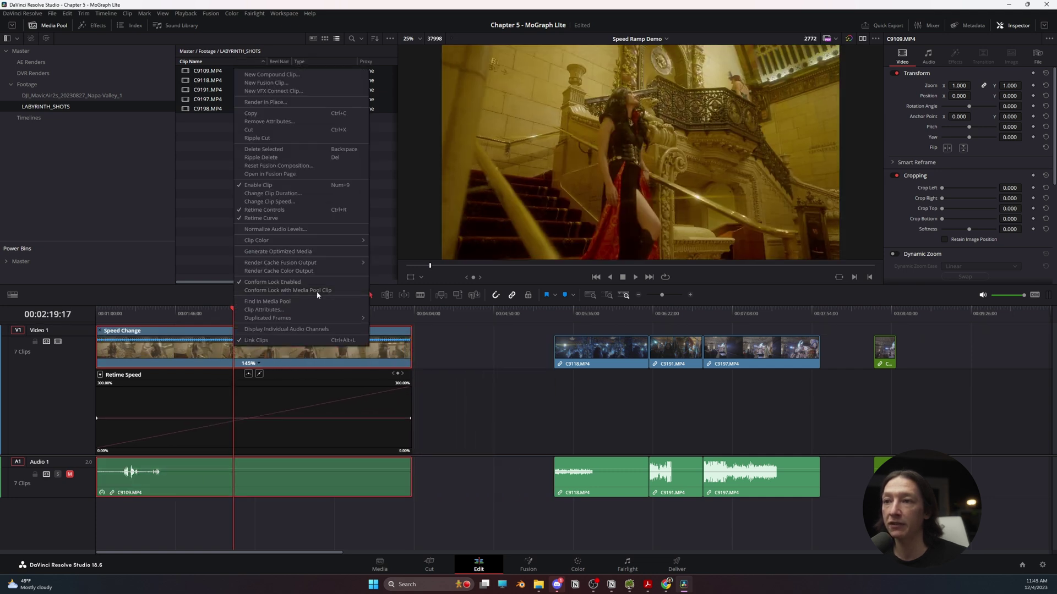
click(250, 218)
right_click(209, 417)
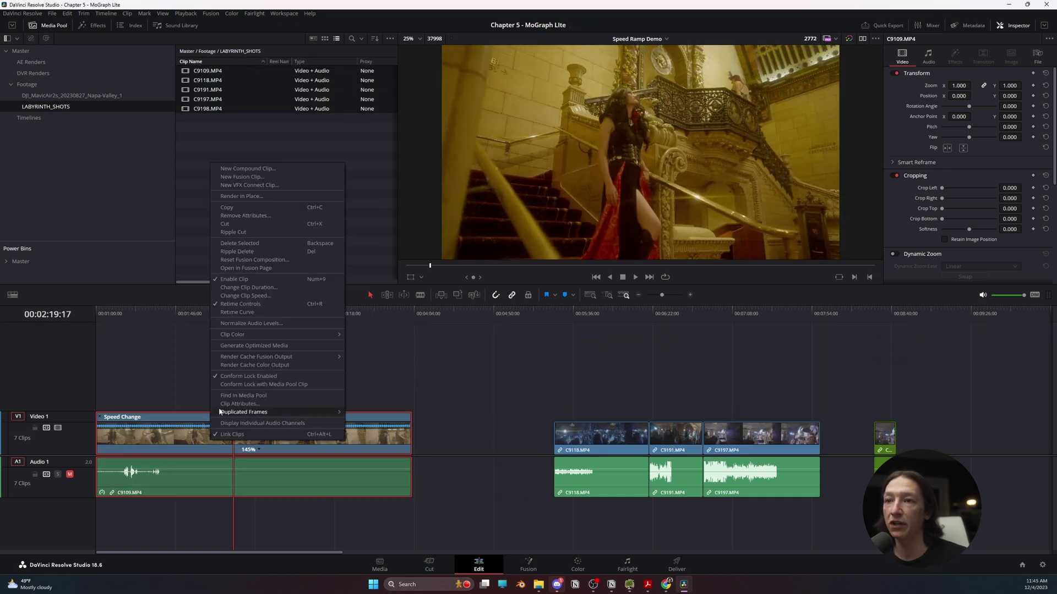
click(225, 304)
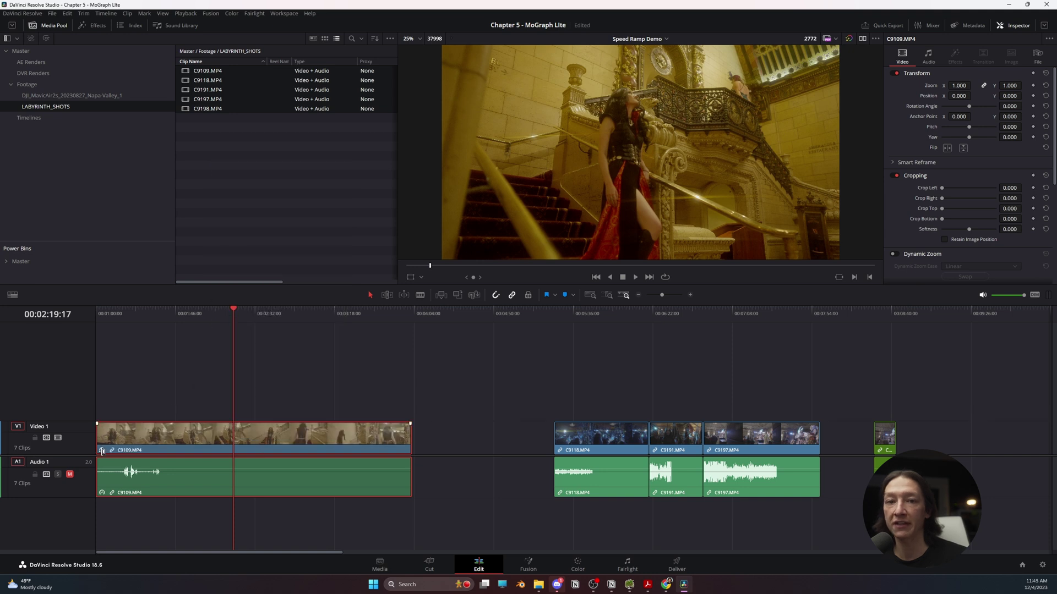